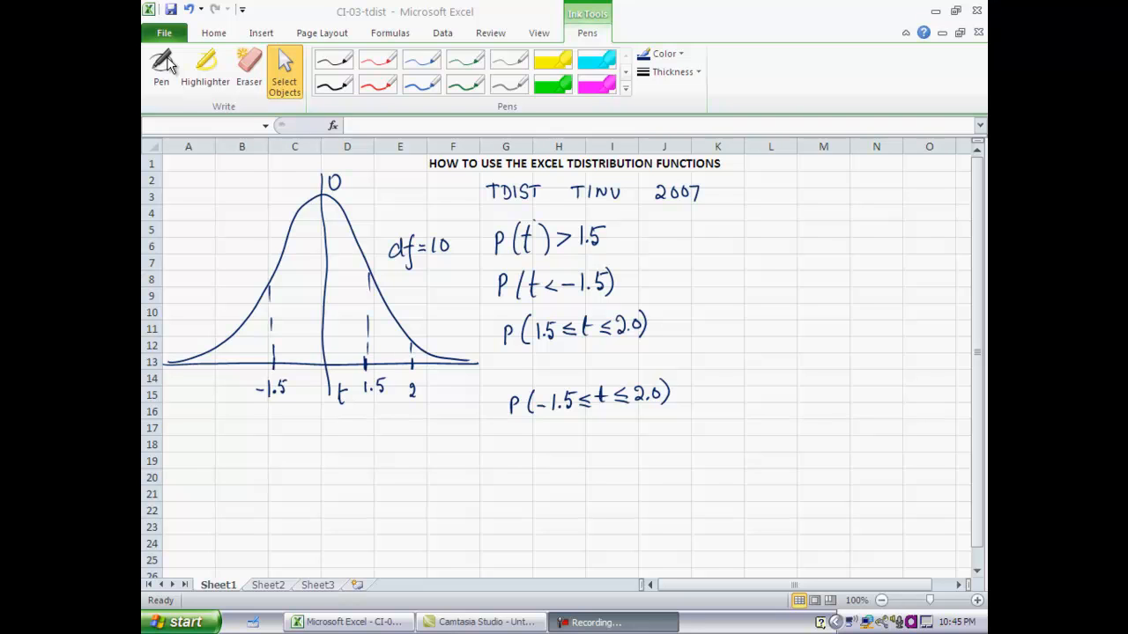
{"action": "left_click", "coordinate": [167, 66]}
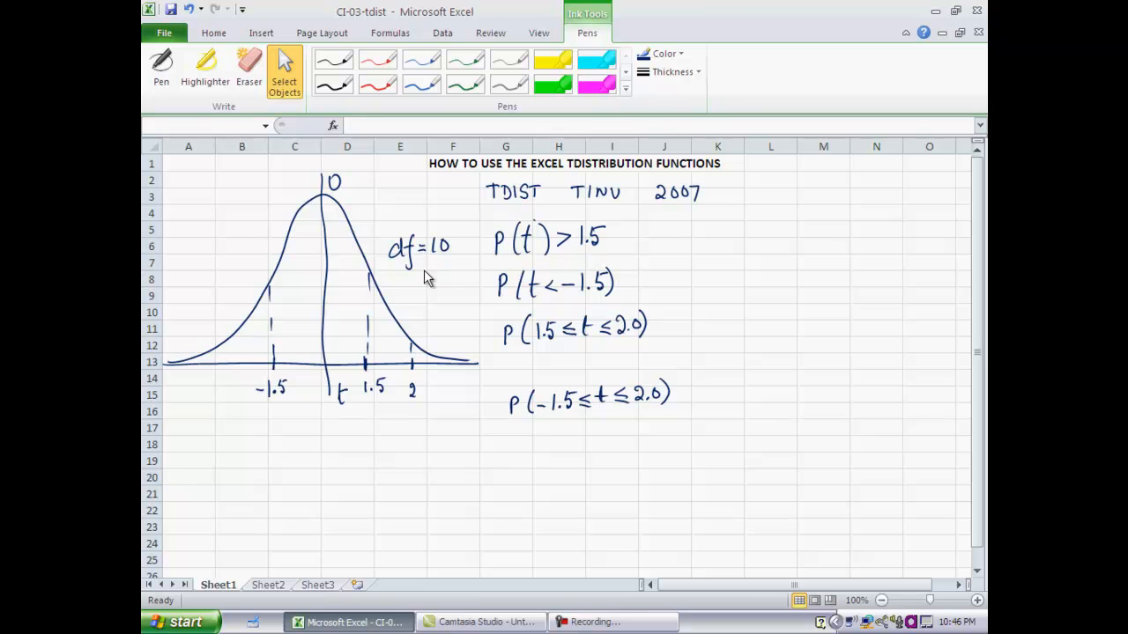
{"action": "left_click", "coordinate": [166, 68]}
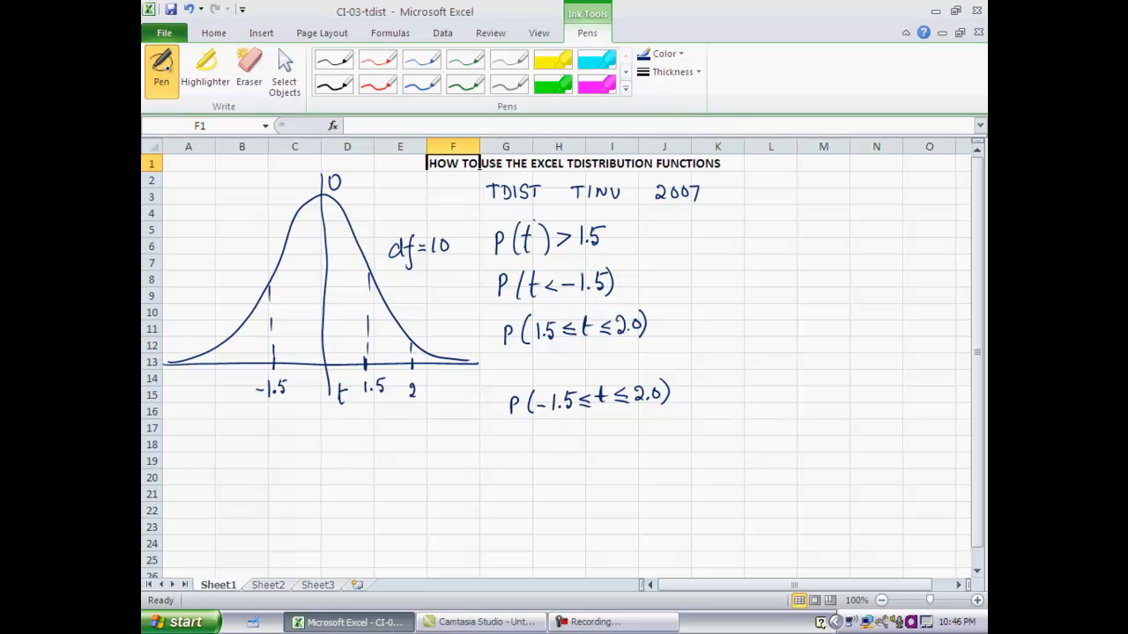
{"action": "left_click", "coordinate": [901, 552]}
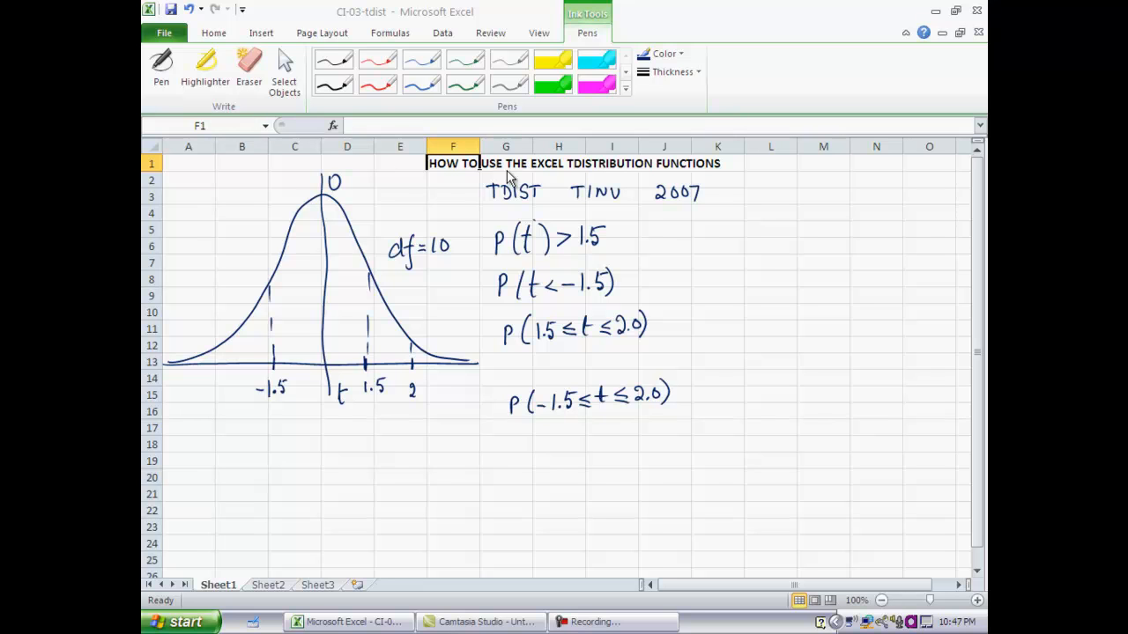
- Calculate P(t>1.5) in cell J5 with the one-tailed formula =tdist(1.5,10,1)
{"action": "left_click", "coordinate": [667, 231]}
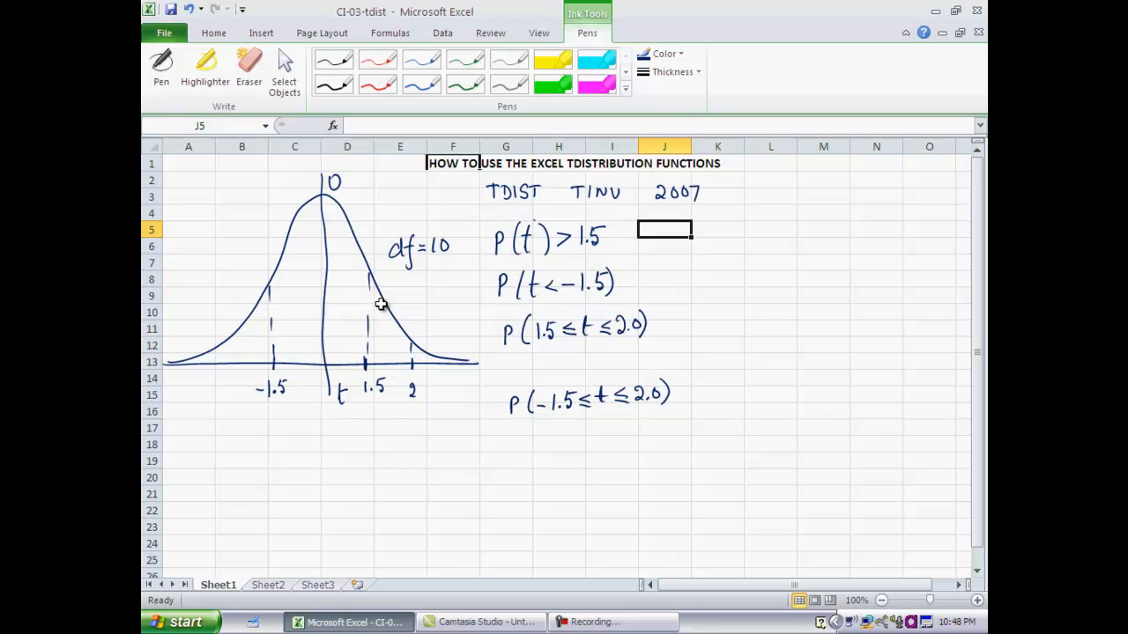
{"action": "left_click_drag", "start_coordinate": [368, 315], "coordinate": [369, 329]}
{"action": "type", "text": "=tdis"}
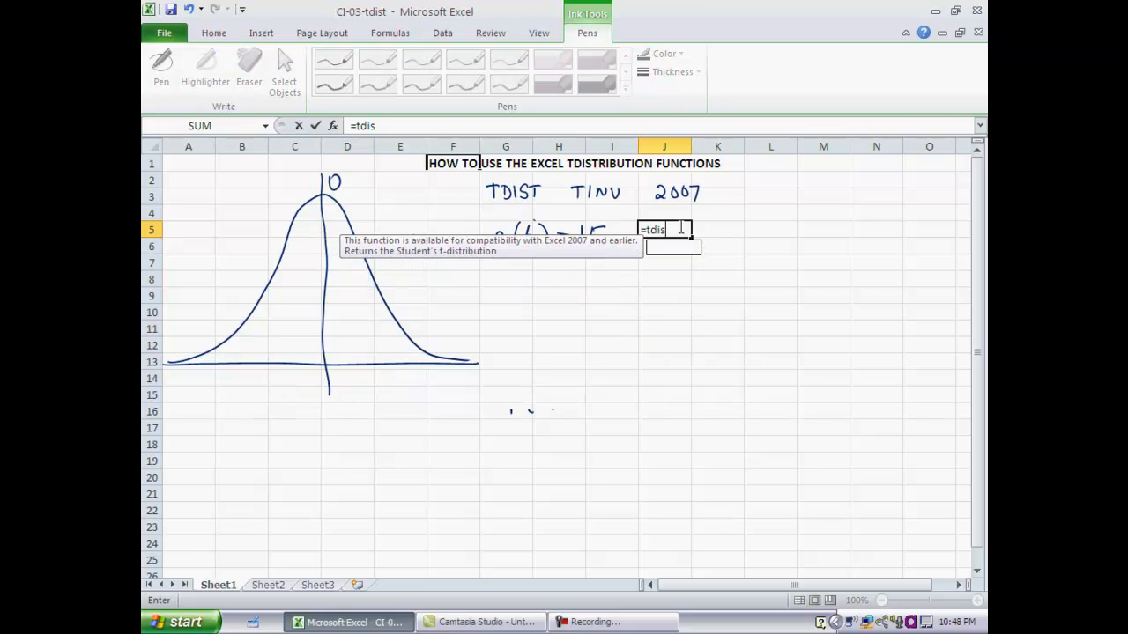
{"action": "type", "text": "t("}
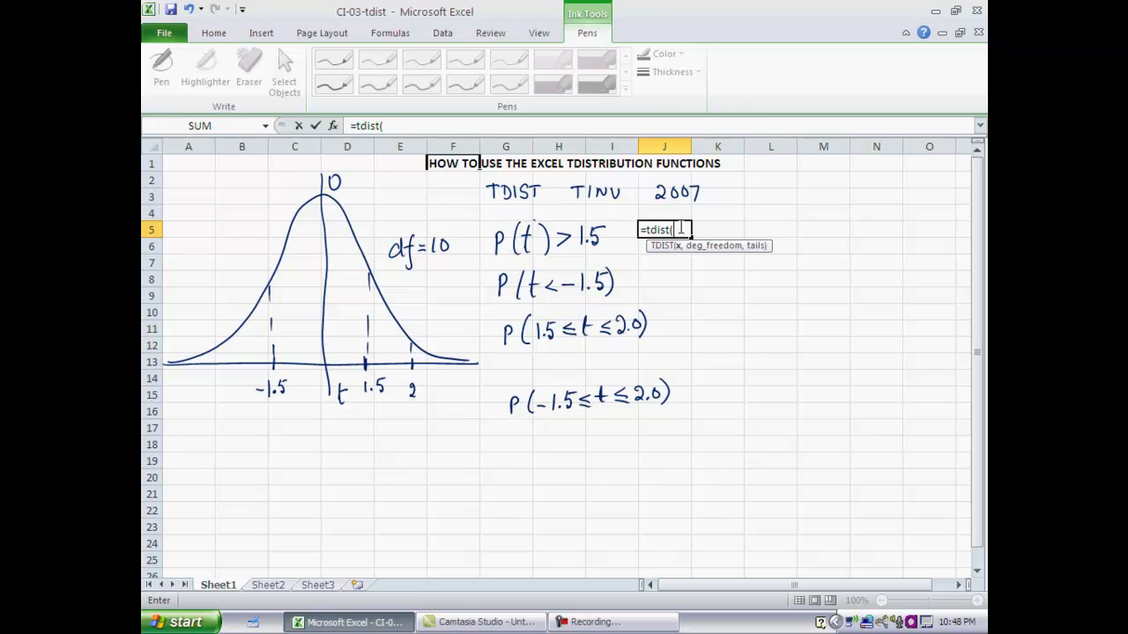
{"action": "type", "text": "1.5,10"}
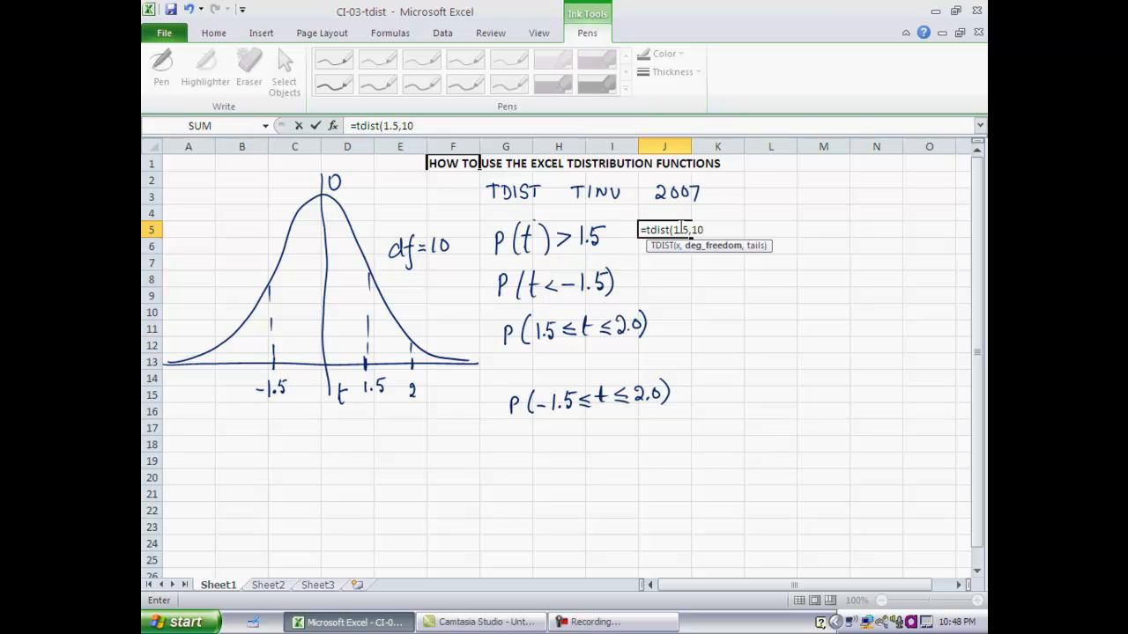
{"action": "type", "text": ","}
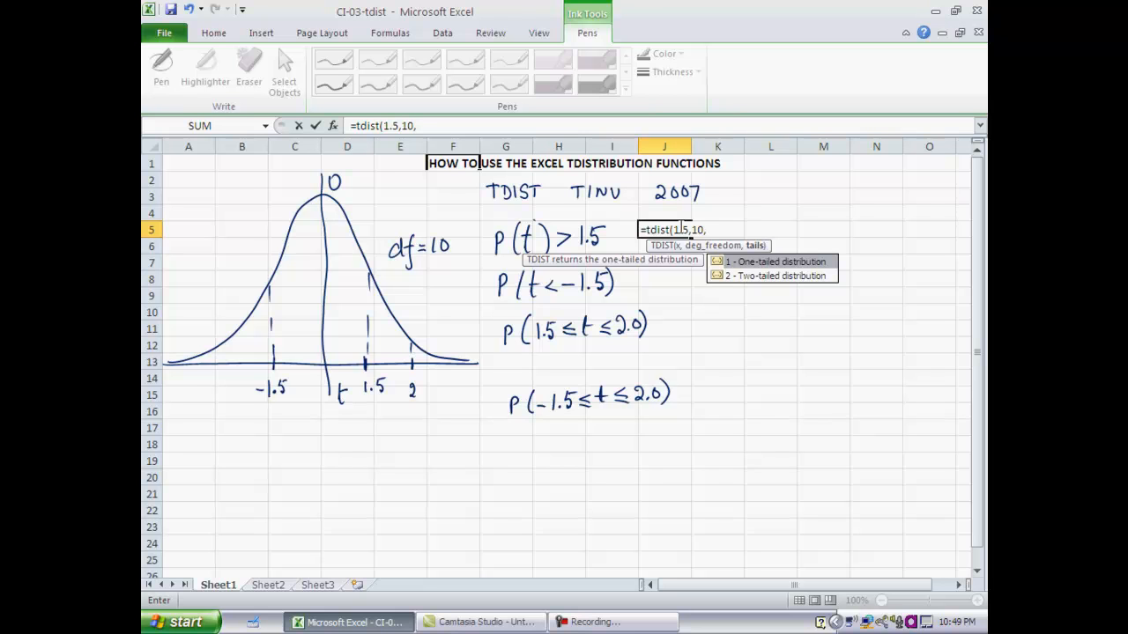
{"action": "type", "text": "2"}
{"action": "key", "text": "BackSpace"}
{"action": "type", "text": "1)"}
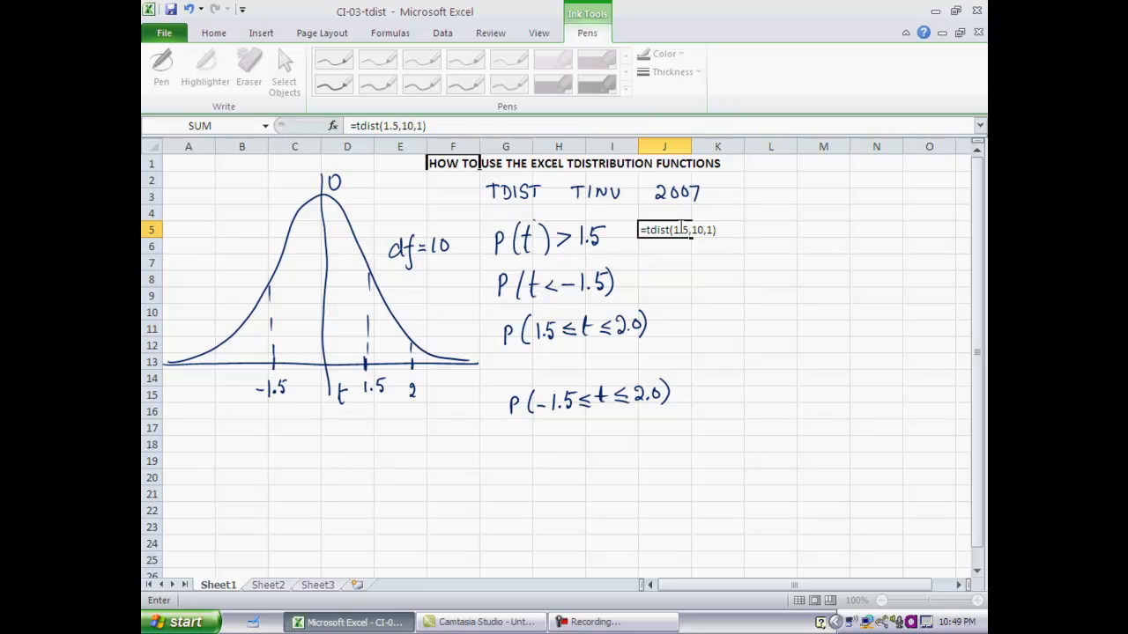
{"action": "key", "text": "Return"}
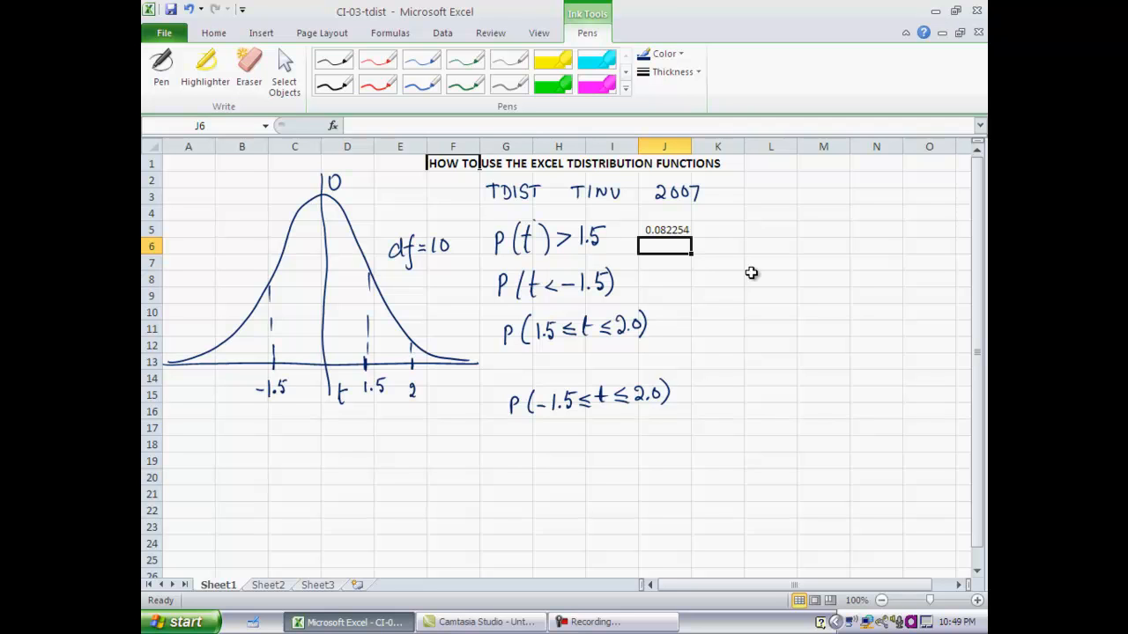
- Try to calculate P(t<-1.5) in cell K8 with the formula =tdist(-1.5,10,1)
{"action": "left_click", "coordinate": [702, 279]}
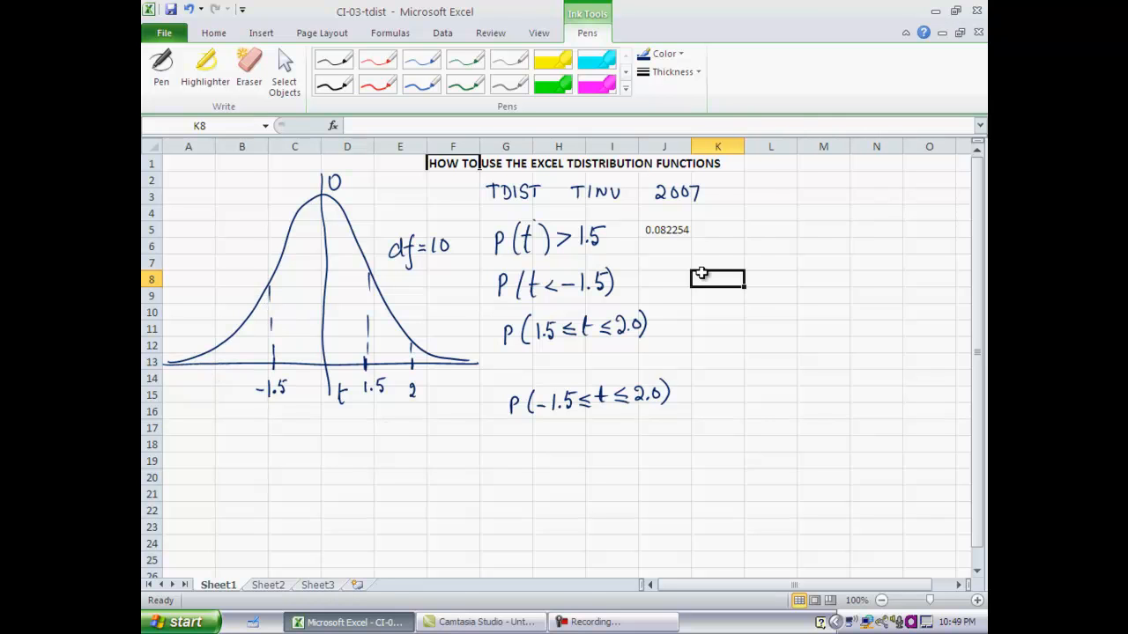
{"action": "type", "text": "="}
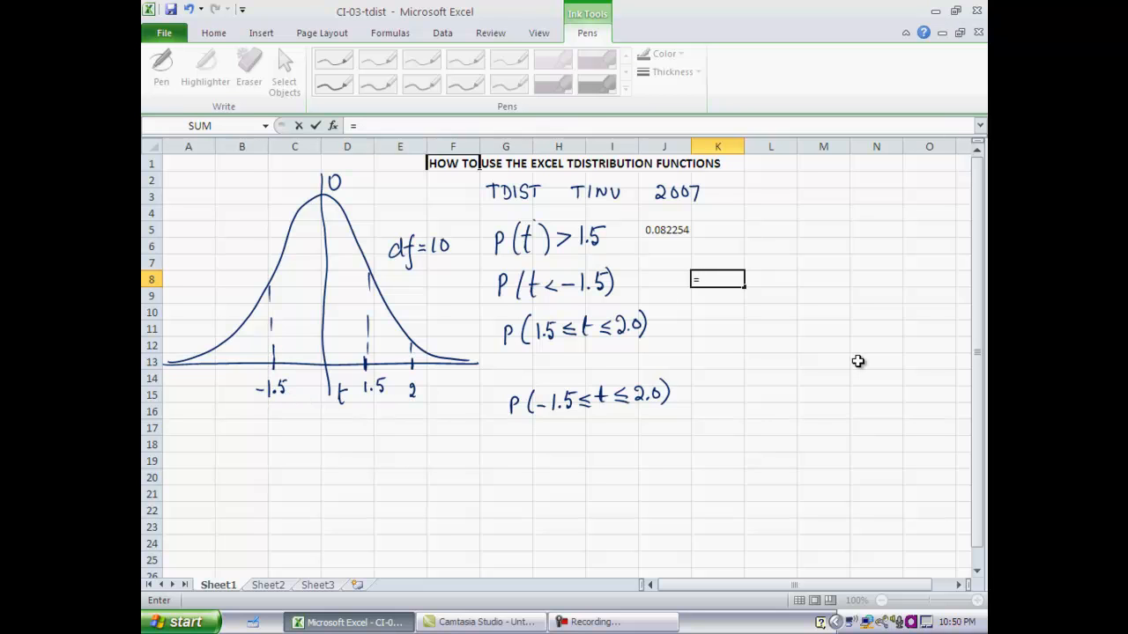
{"action": "type", "text": "tdist("}
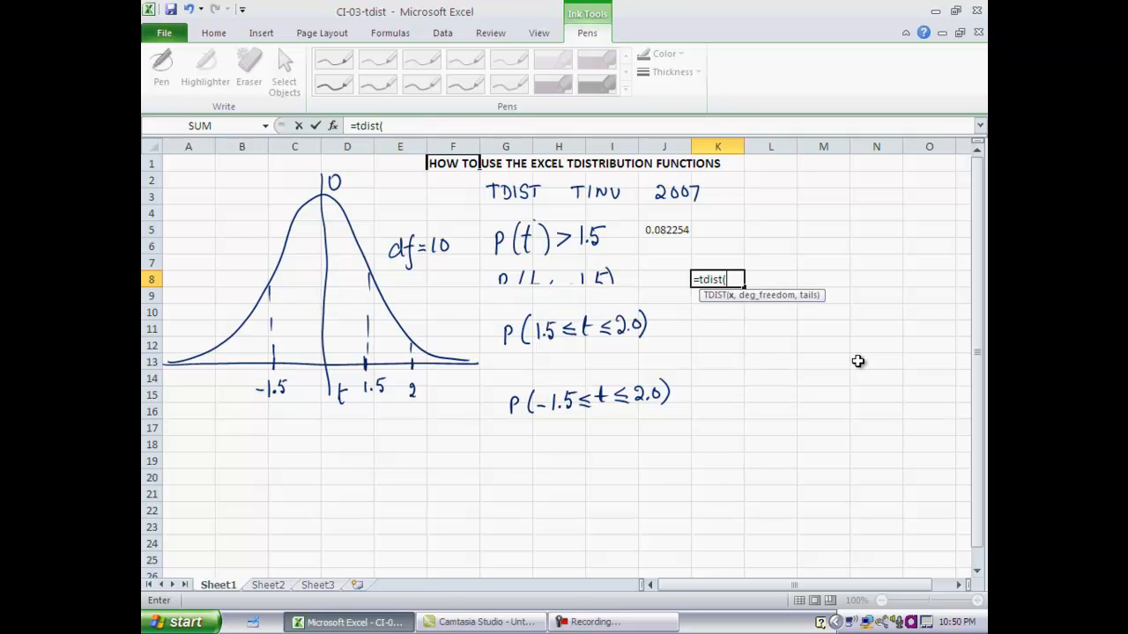
{"action": "type", "text": "-1.5"}
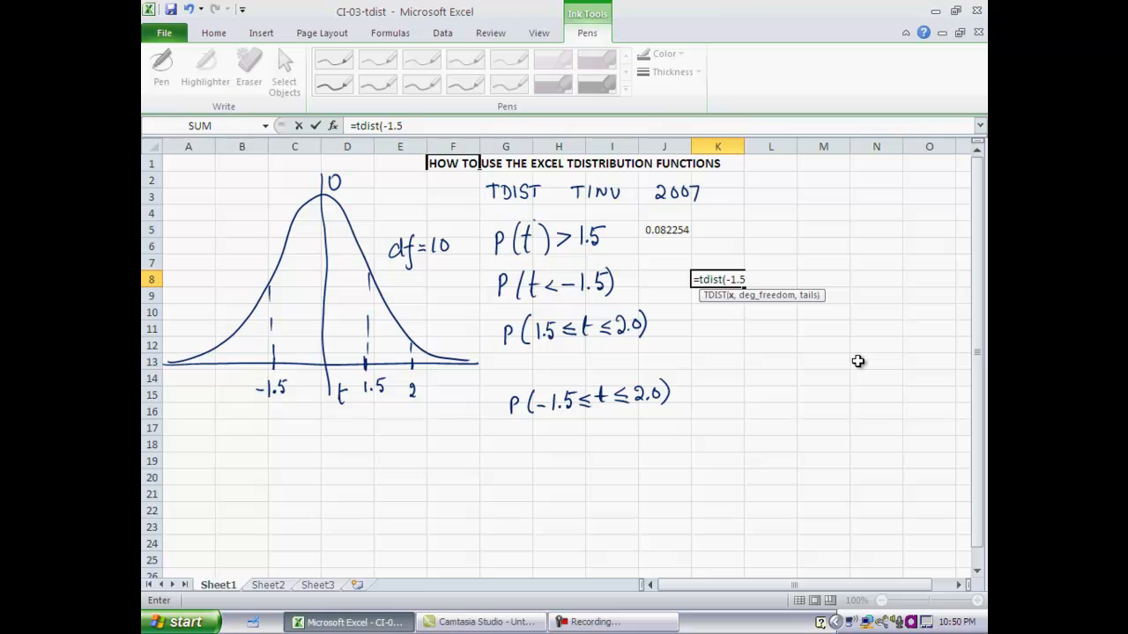
{"action": "type", "text": ",10,"}
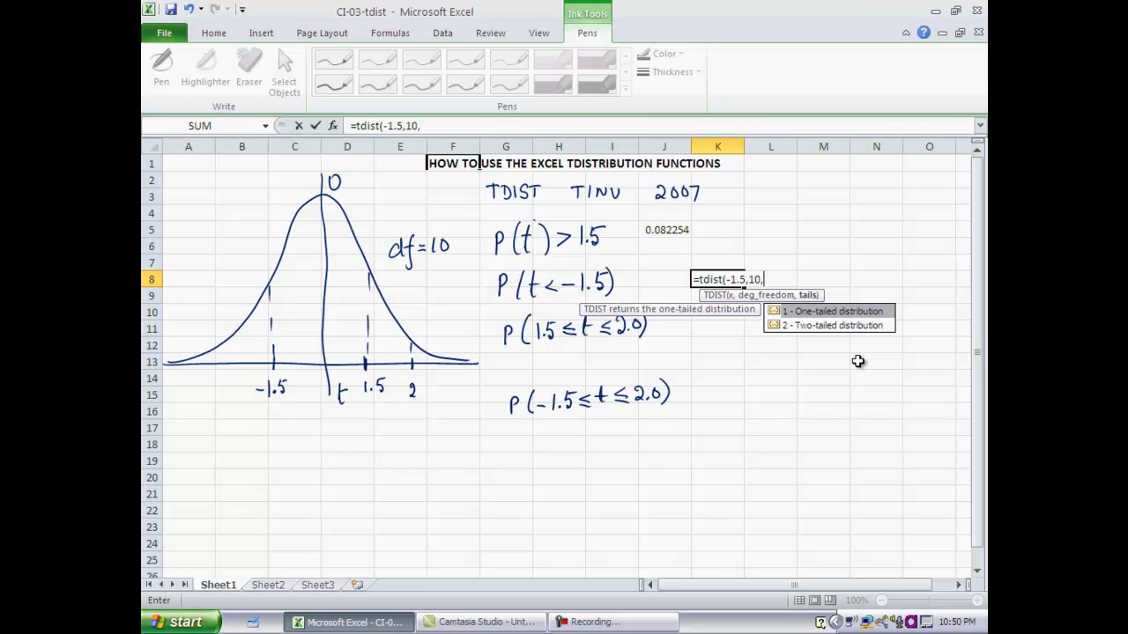
{"action": "type", "text": "1)"}
{"action": "key", "text": "Return"}
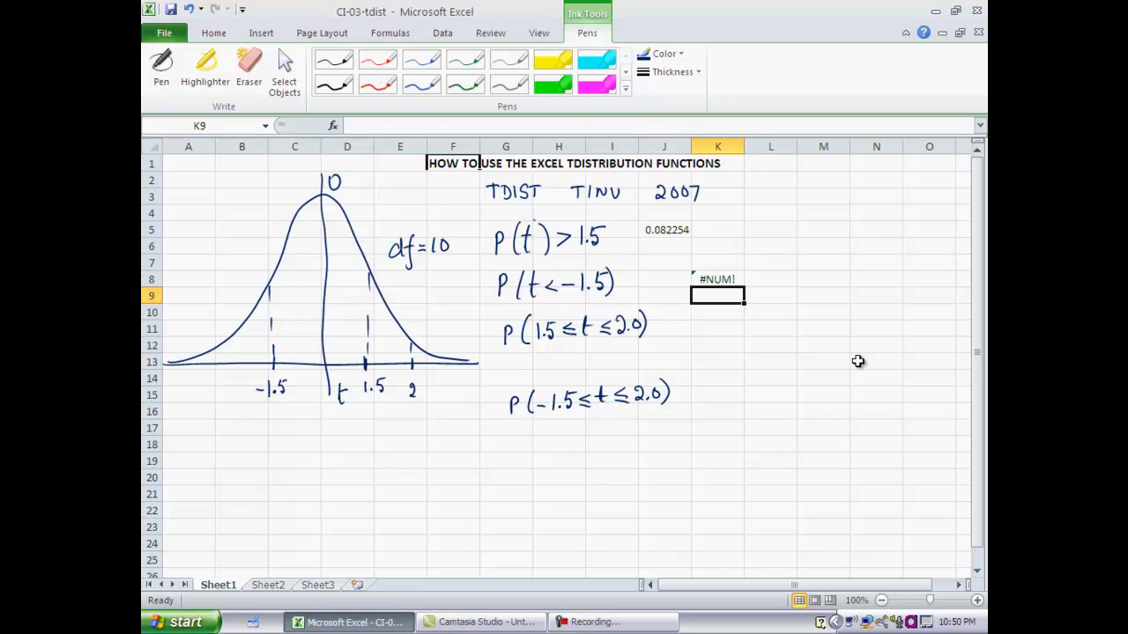
- Replace the formula in cell K8 with =tdist(1.5), using the positive t value
{"action": "left_click", "coordinate": [718, 279]}
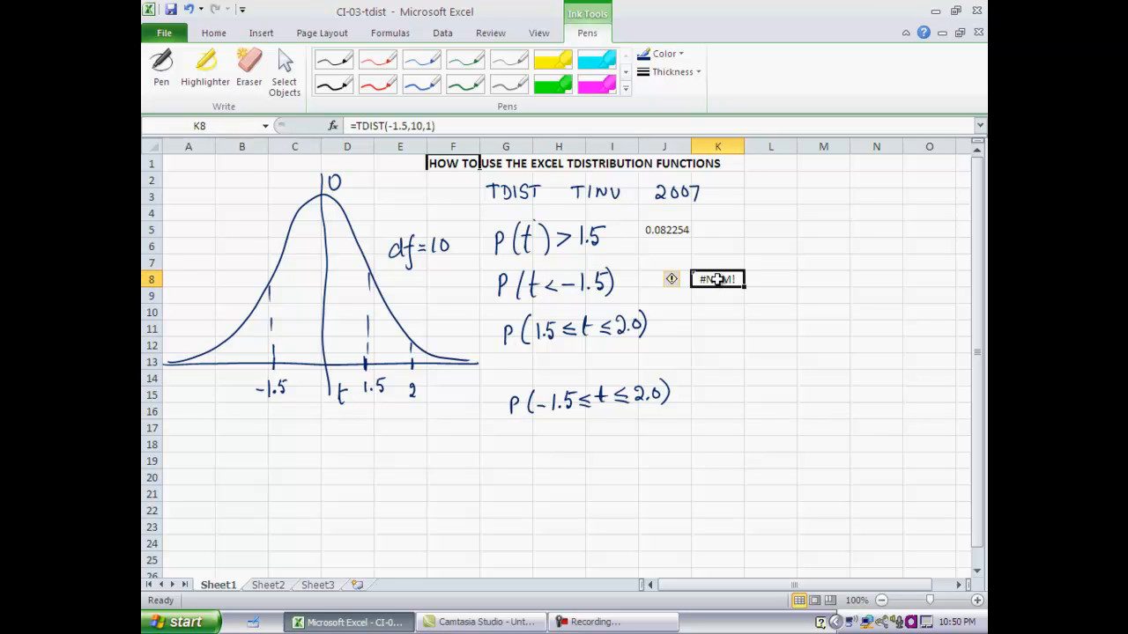
{"action": "type", "text": "="}
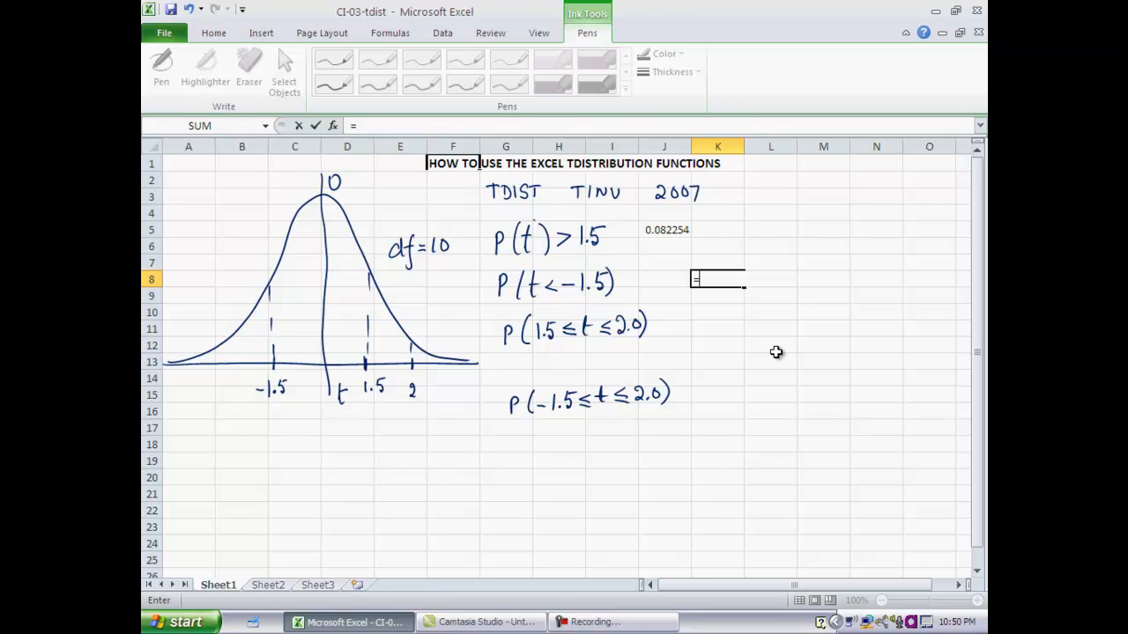
{"action": "type", "text": "tids"}
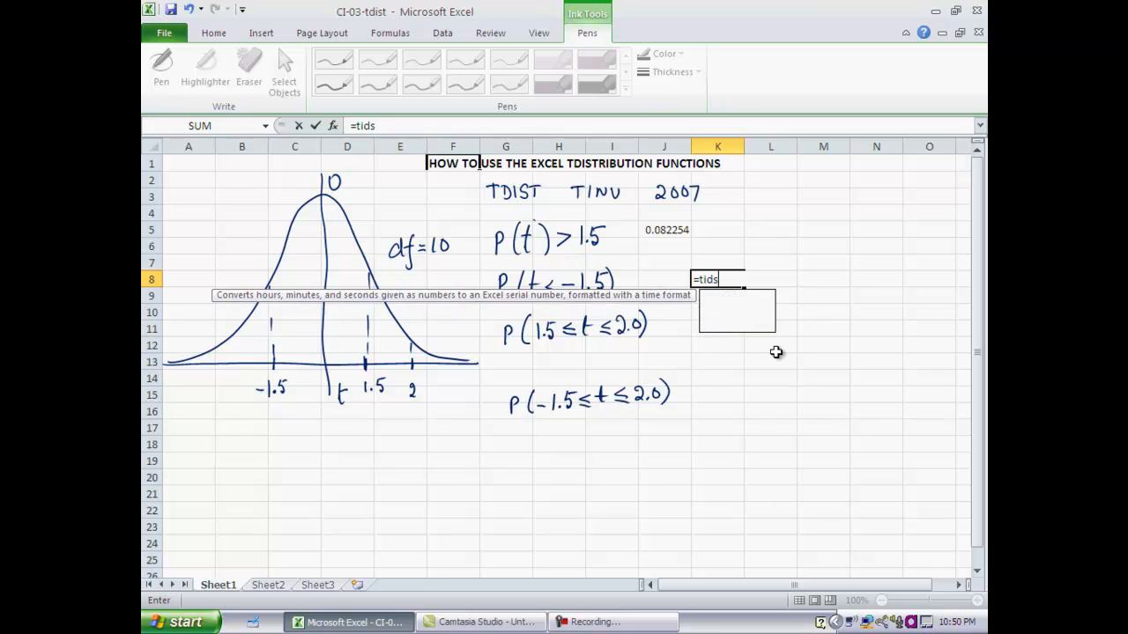
{"action": "type", "text": "t("}
{"action": "key", "text": "BackSpace"}
{"action": "key", "text": "BackSpace"}
{"action": "key", "text": "BackSpace"}
{"action": "key", "text": "BackSpace"}
{"action": "key", "text": "BackSpace"}
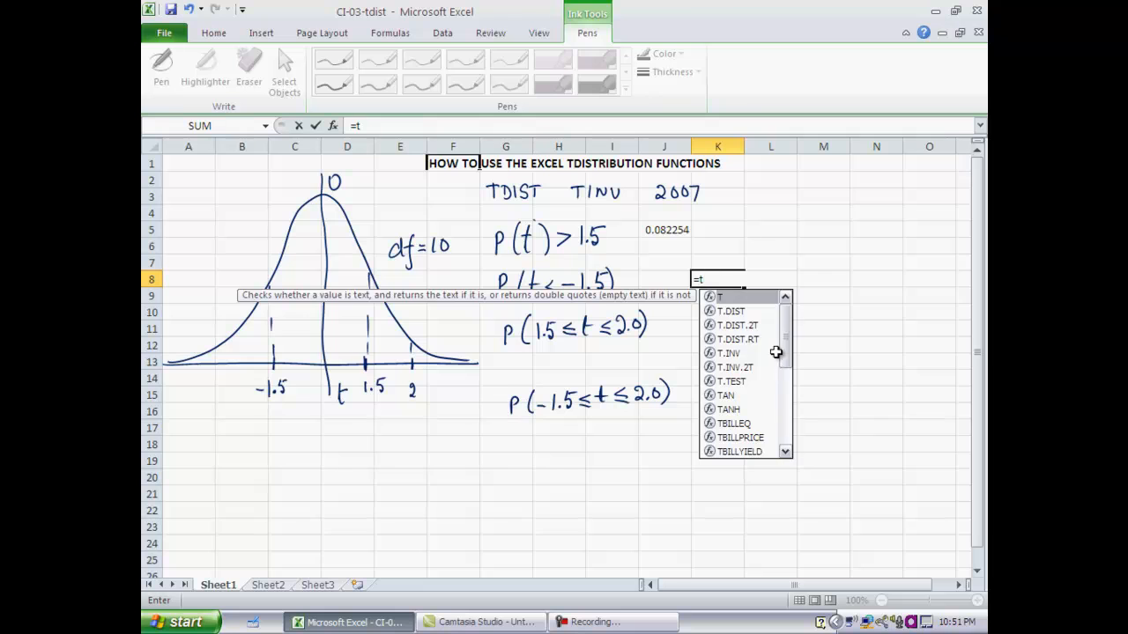
{"action": "type", "text": "dist"}
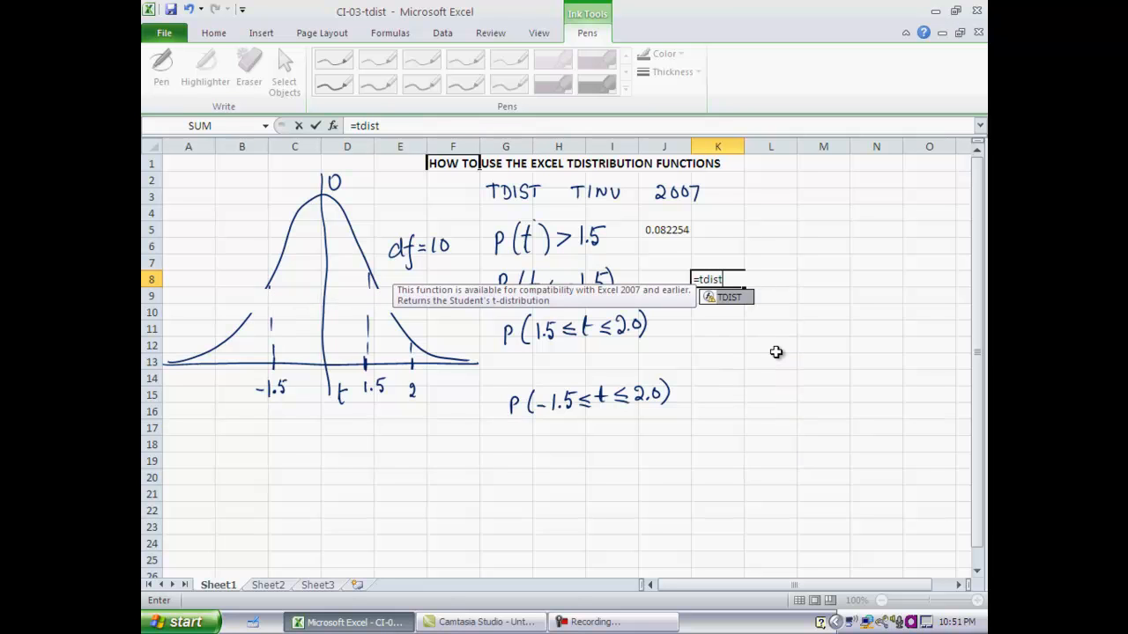
{"action": "type", "text": "(1.5)"}
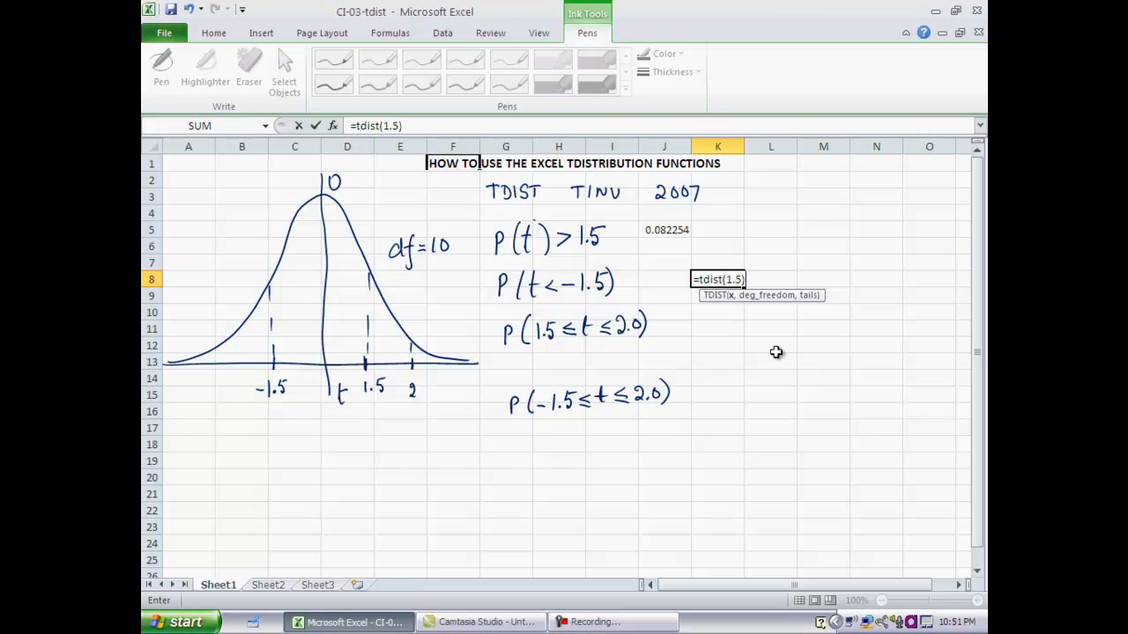
{"action": "key", "text": "Return"}
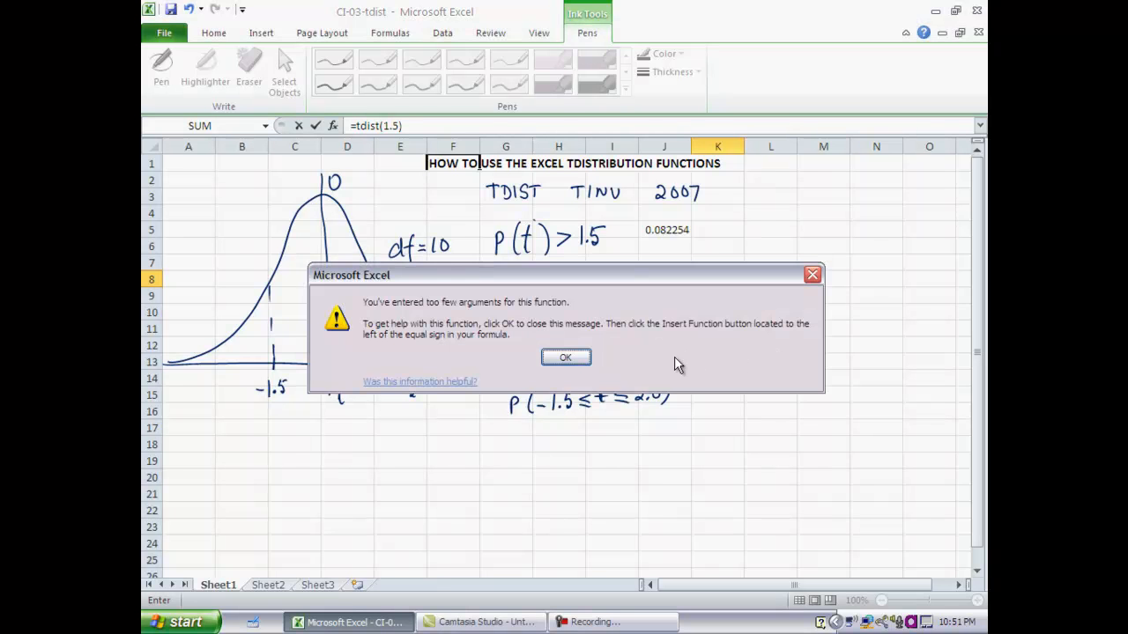
{"action": "left_click", "coordinate": [565, 358]}
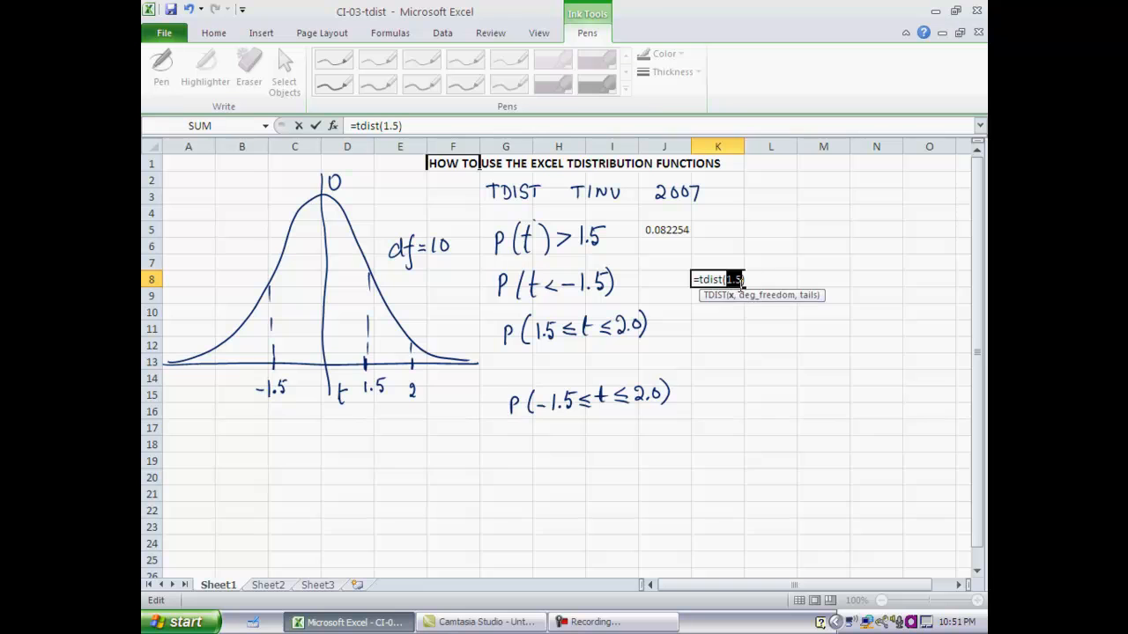
- Add 10 degrees of freedom and one tail to the K8 formula, accepting the correction to =tdist(1.5,10,1)
{"action": "key", "text": "Right"}
{"action": "left_click", "coordinate": [766, 282]}
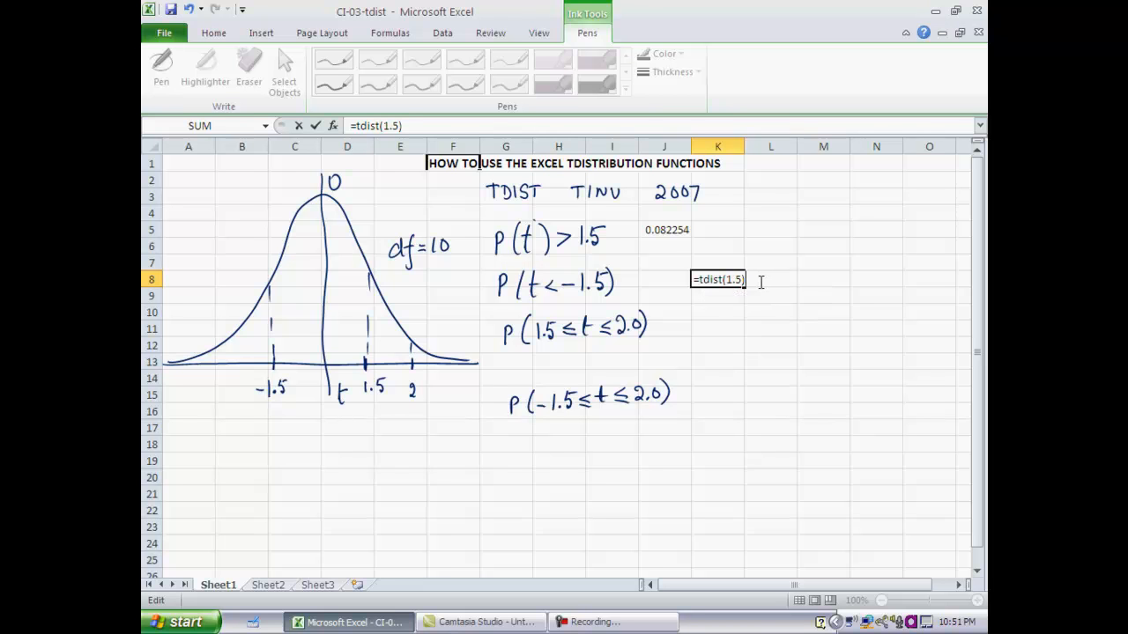
{"action": "left_click", "coordinate": [744, 281]}
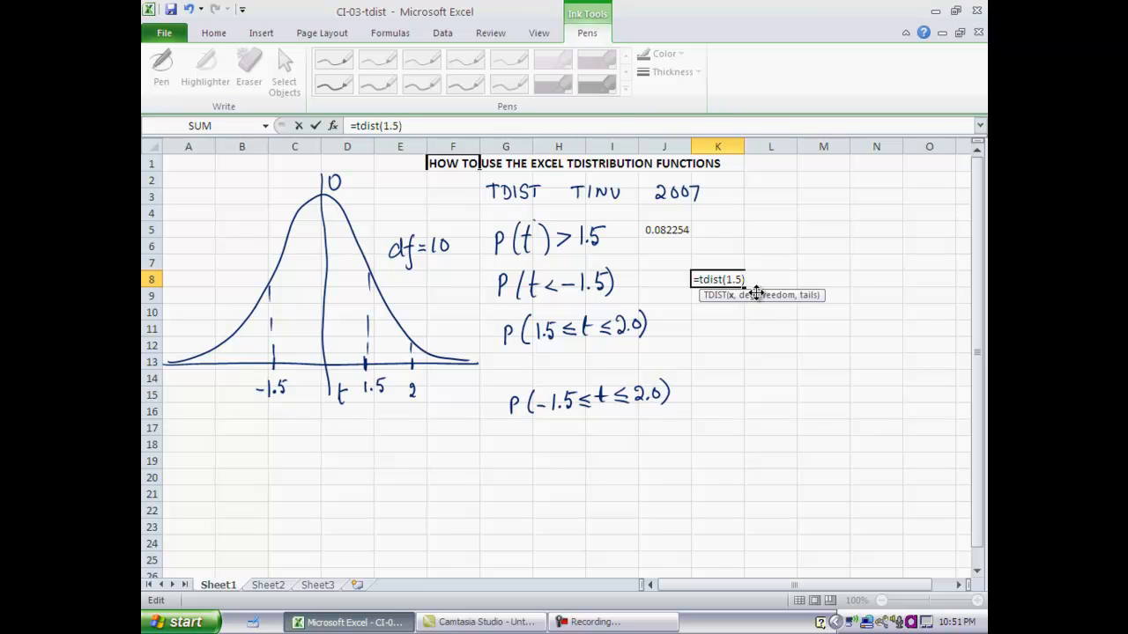
{"action": "type", "text": ",10,1)"}
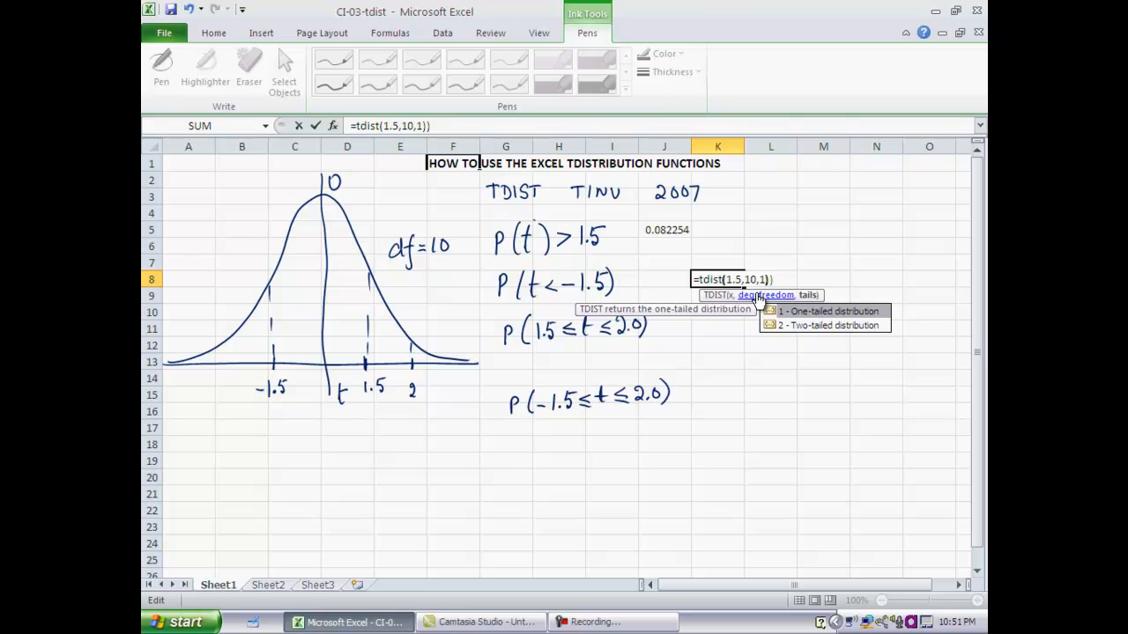
{"action": "key", "text": "Return"}
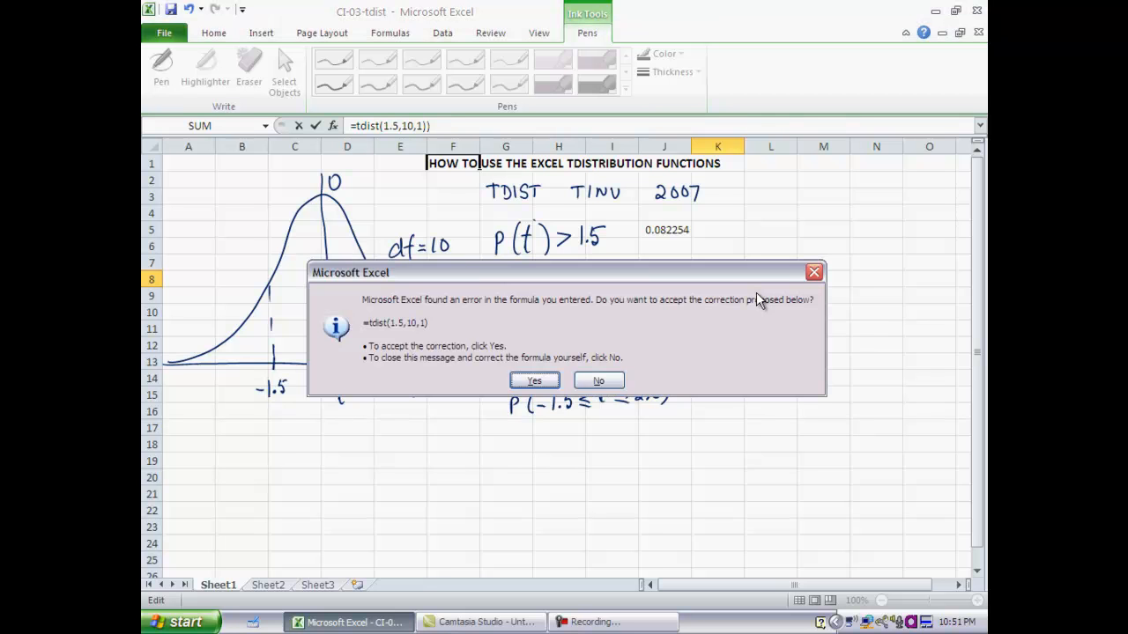
{"action": "left_click", "coordinate": [553, 380]}
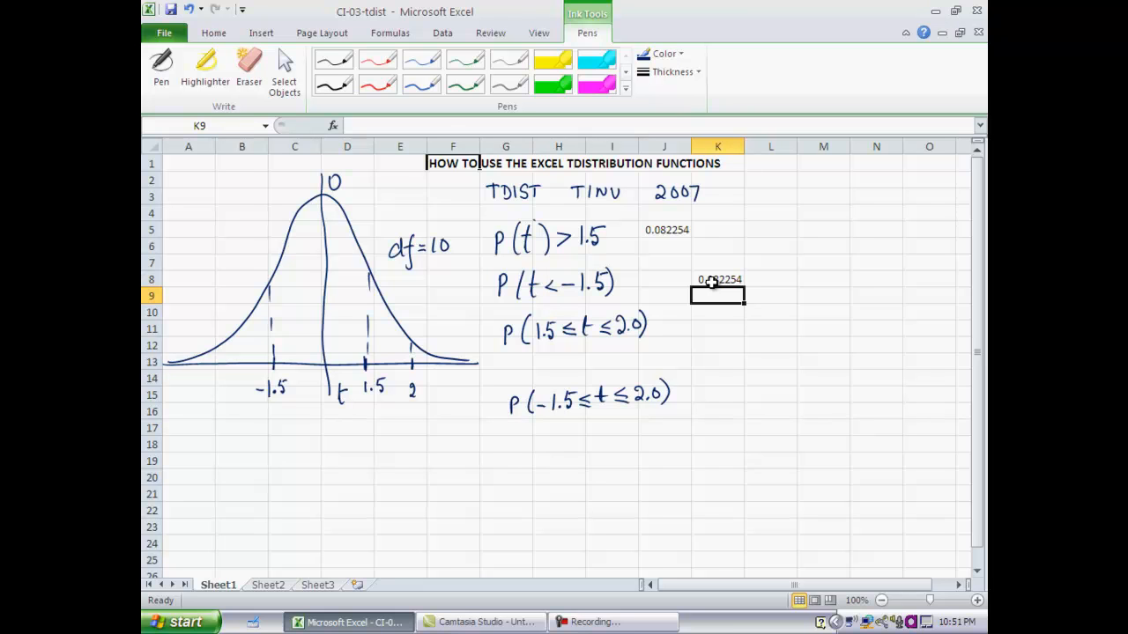
- Calculate P(1.5≤t≤2.0) in cell K11 by subtracting one-tailed probabilities with the formula =tdist(1.5,10,1)-tdist(2,10,1)
{"action": "left_click", "coordinate": [708, 328]}
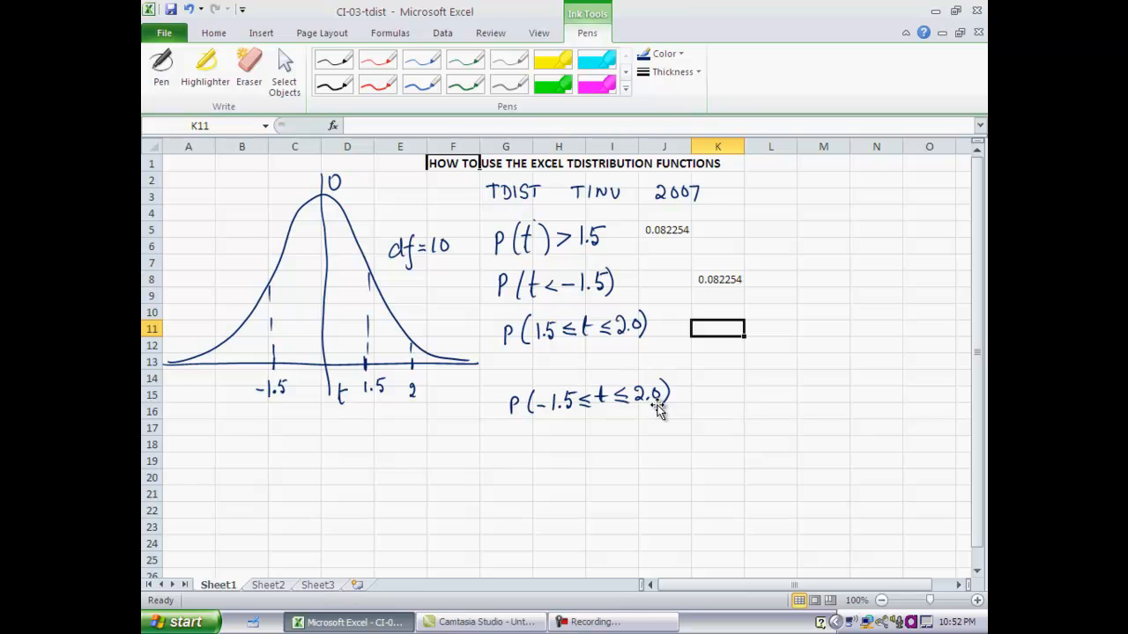
{"action": "type", "text": "="}
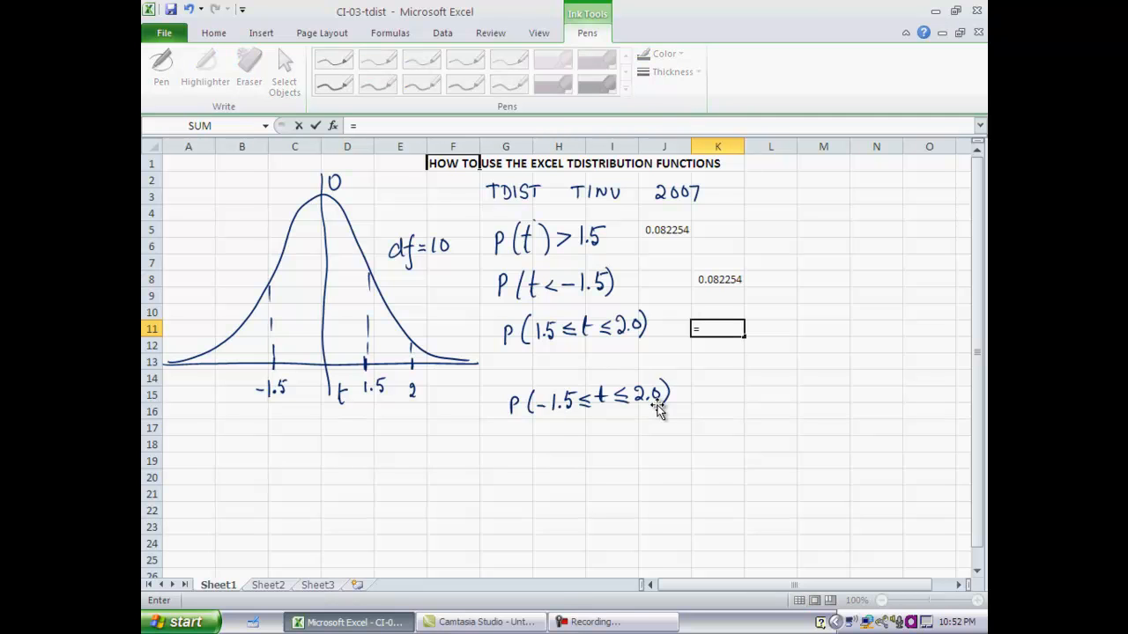
{"action": "type", "text": "tdist("}
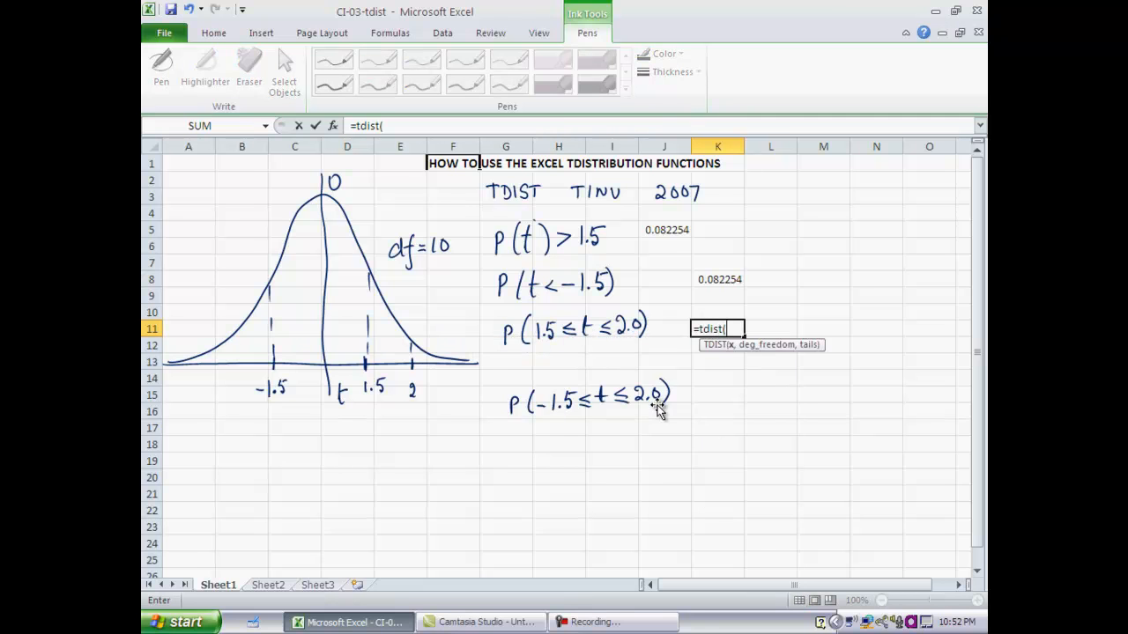
{"action": "type", "text": "1.5,10"}
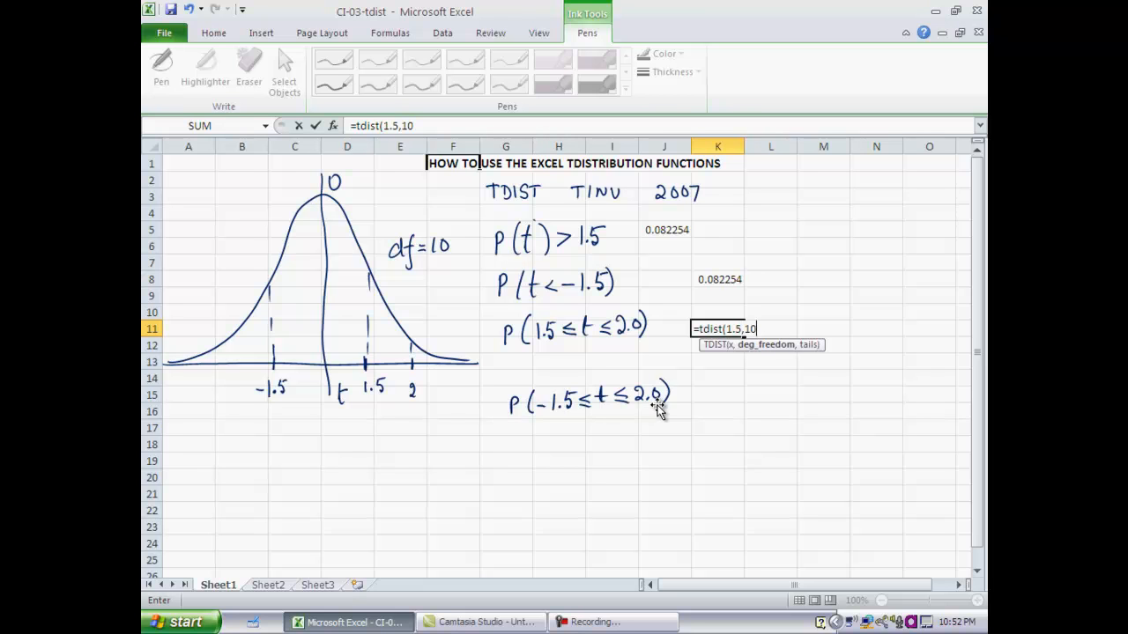
{"action": "type", "text": ",1"}
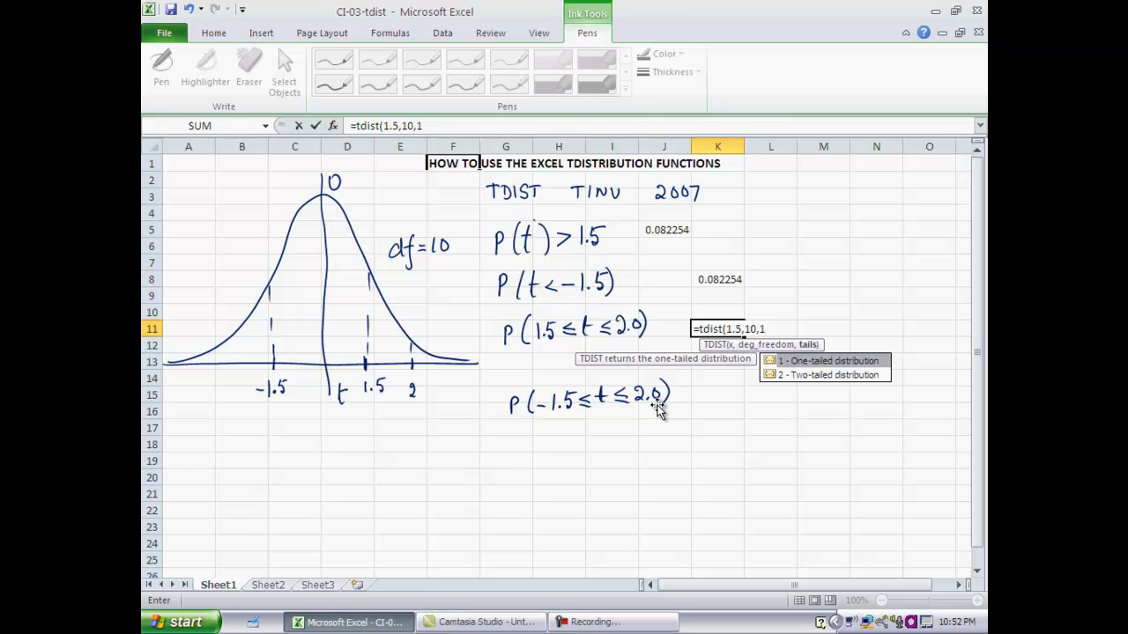
{"action": "type", "text": ")-tdist("}
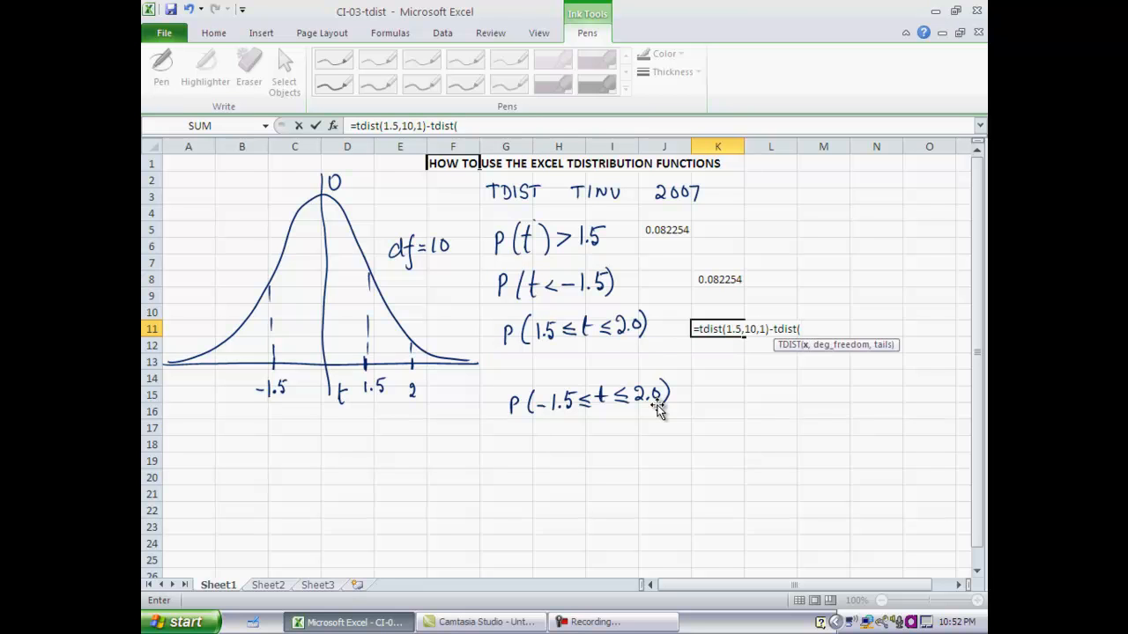
{"action": "type", "text": "2,10,1"}
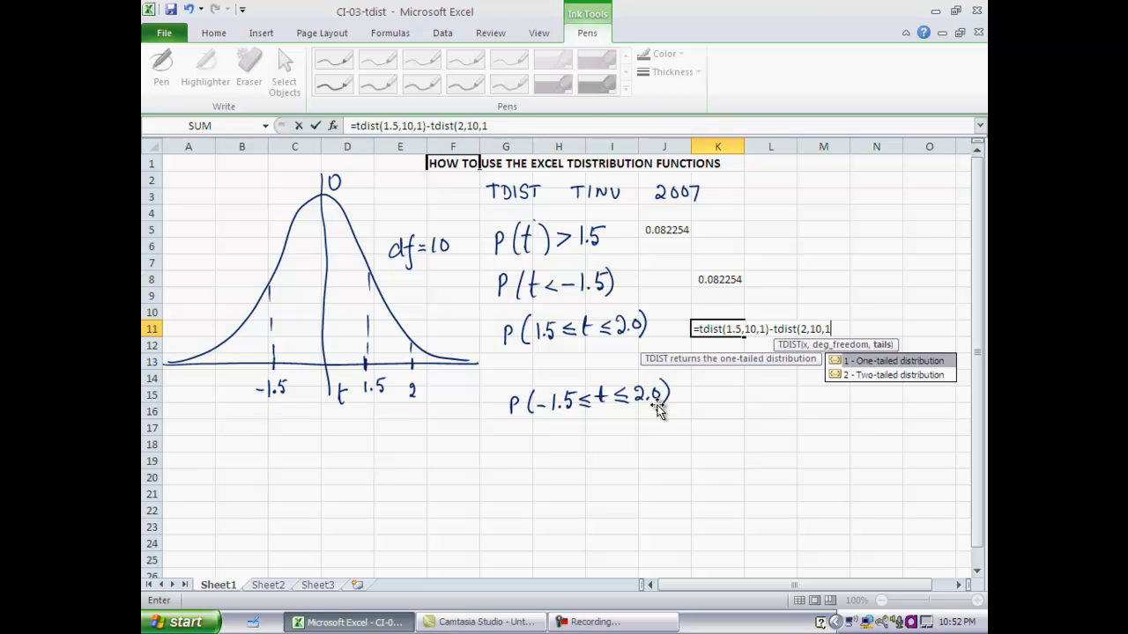
{"action": "key", "text": "Return"}
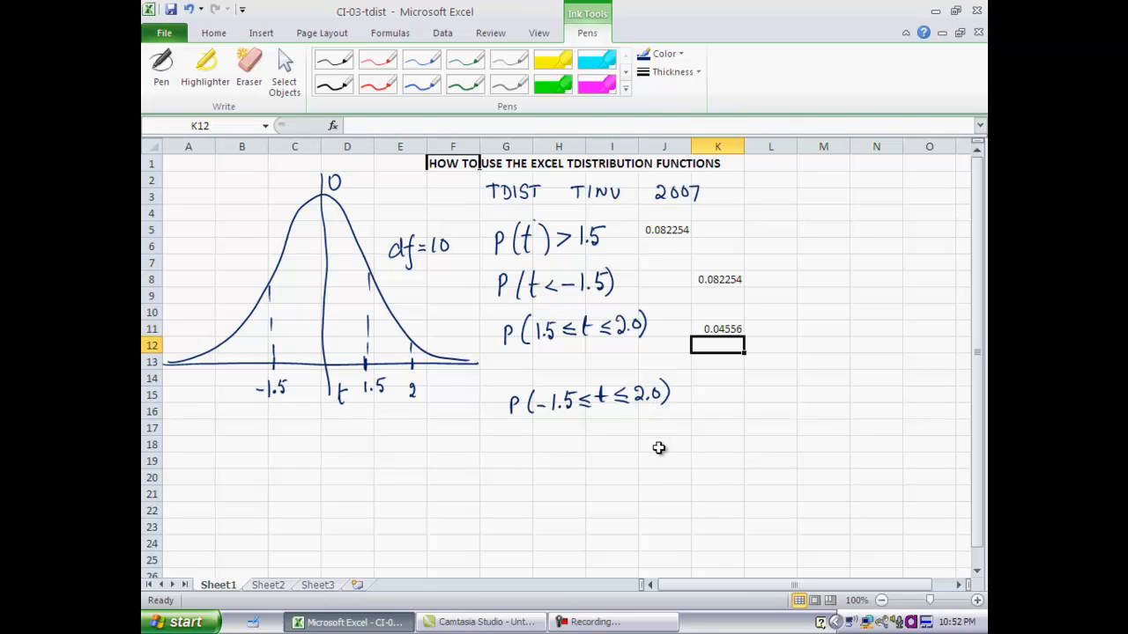
- Calculate the tail area beyond t = 2 in cell I17 with the formula =tdist(2,10,1)
{"action": "left_click", "coordinate": [718, 396]}
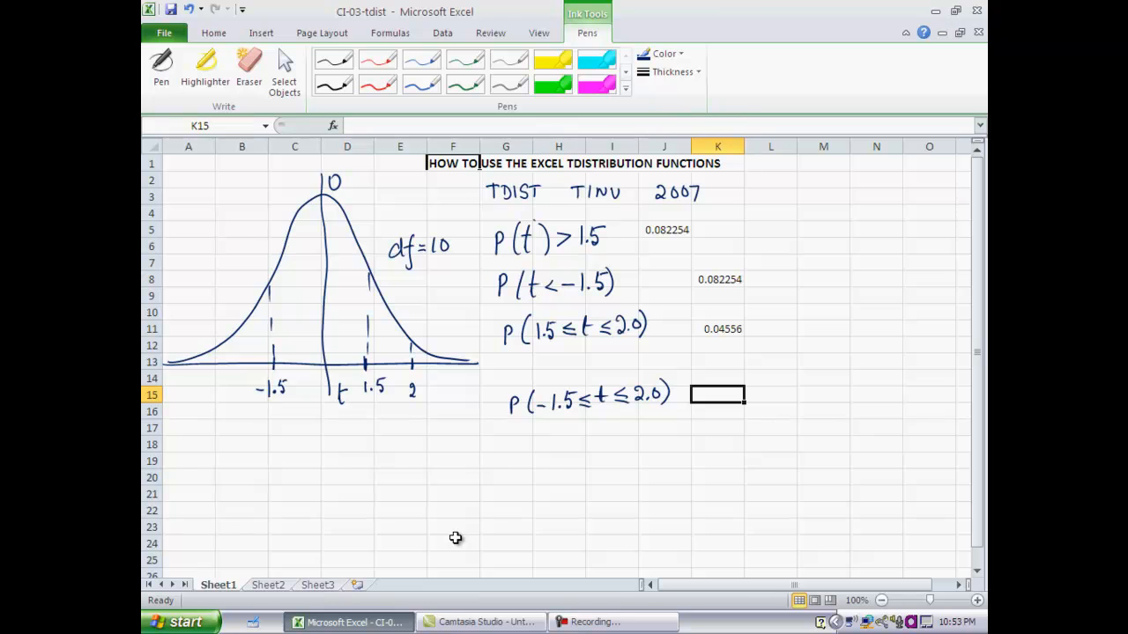
{"action": "left_click", "coordinate": [610, 429]}
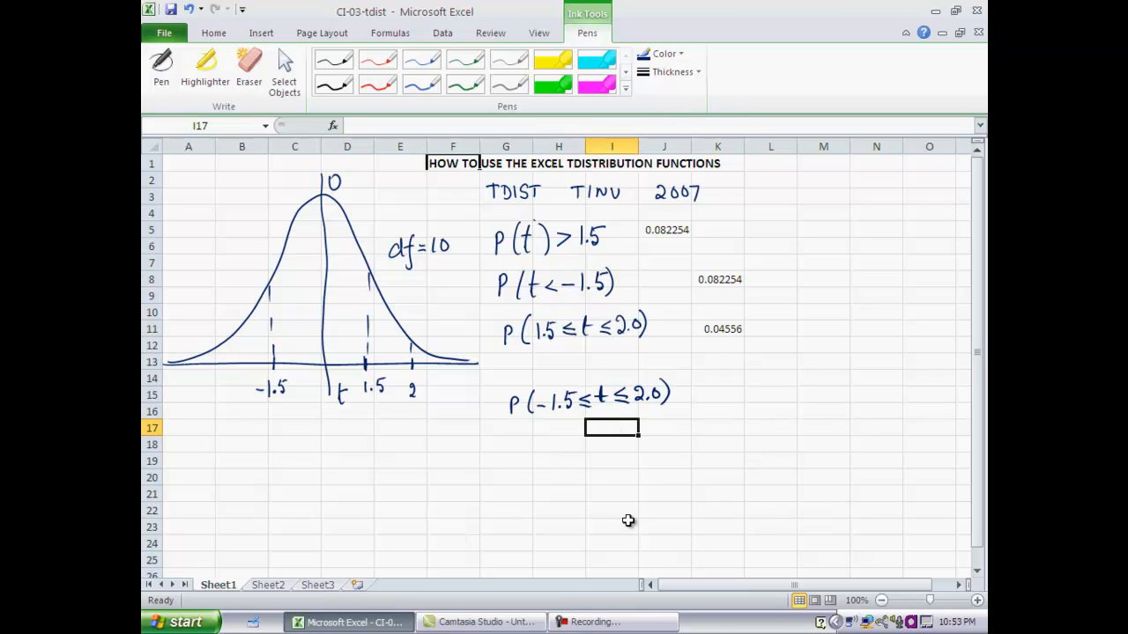
{"action": "type", "text": "="}
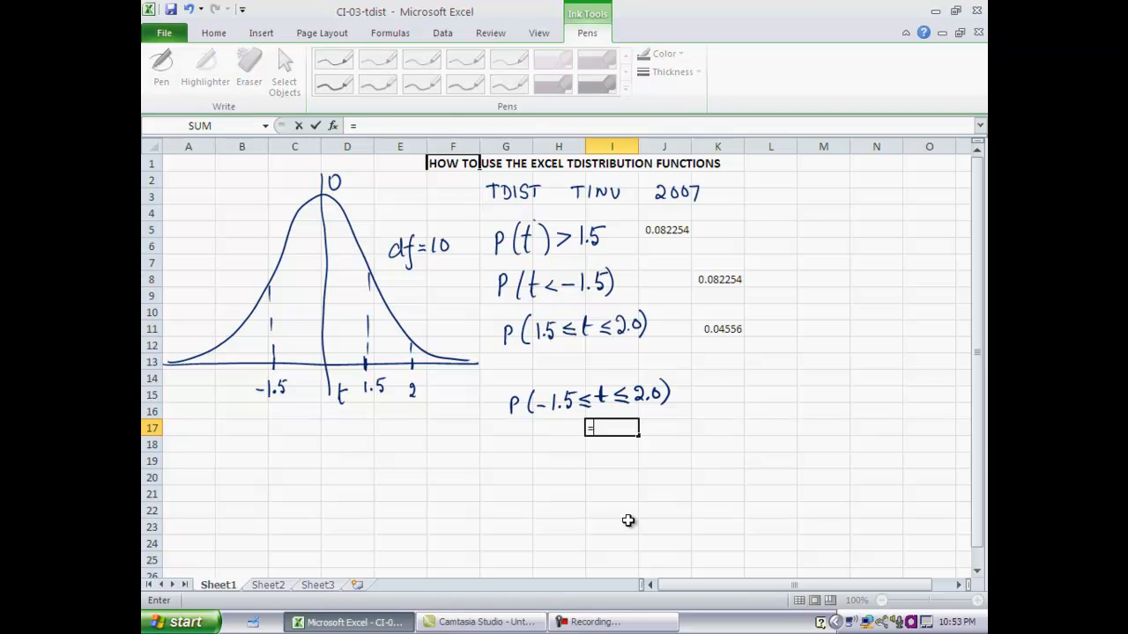
{"action": "type", "text": "tdist"}
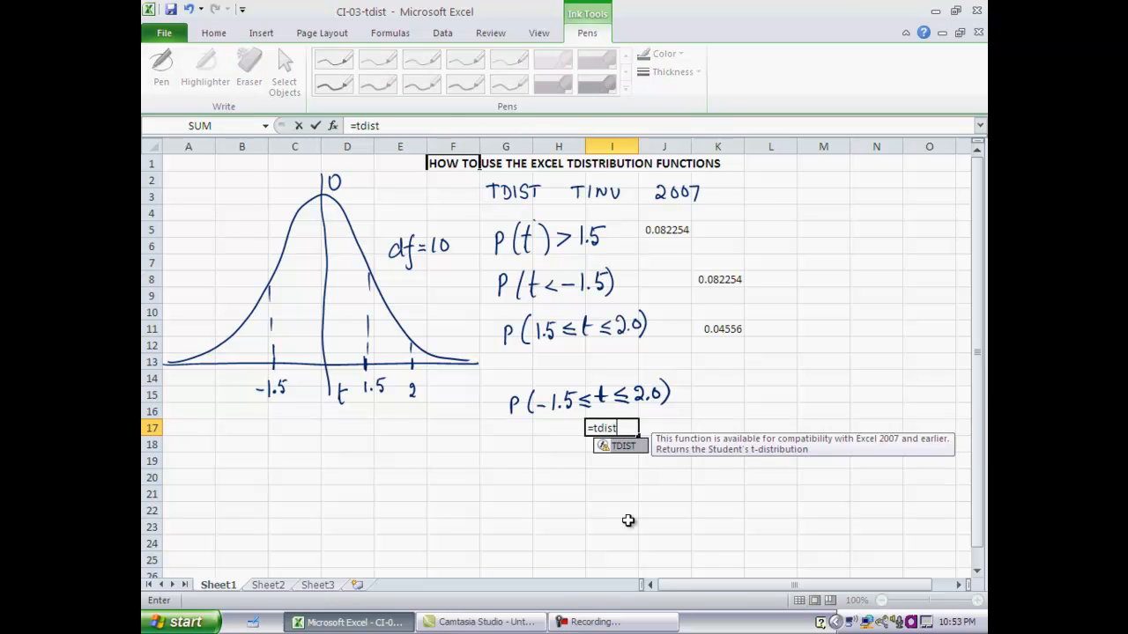
{"action": "type", "text": "(2,"}
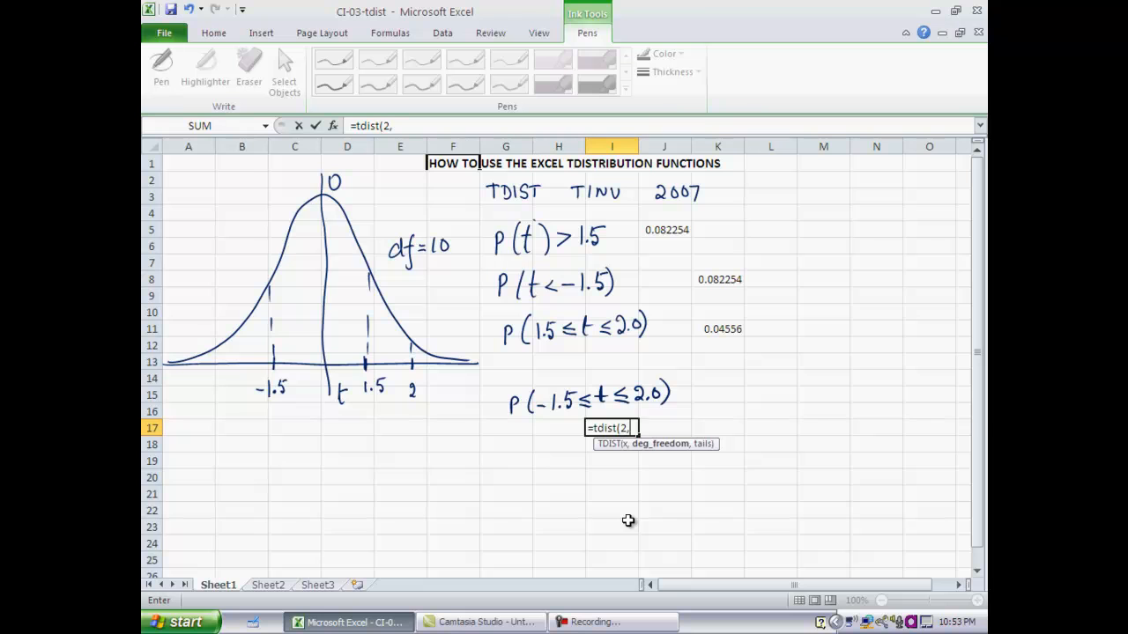
{"action": "type", "text": "10,"}
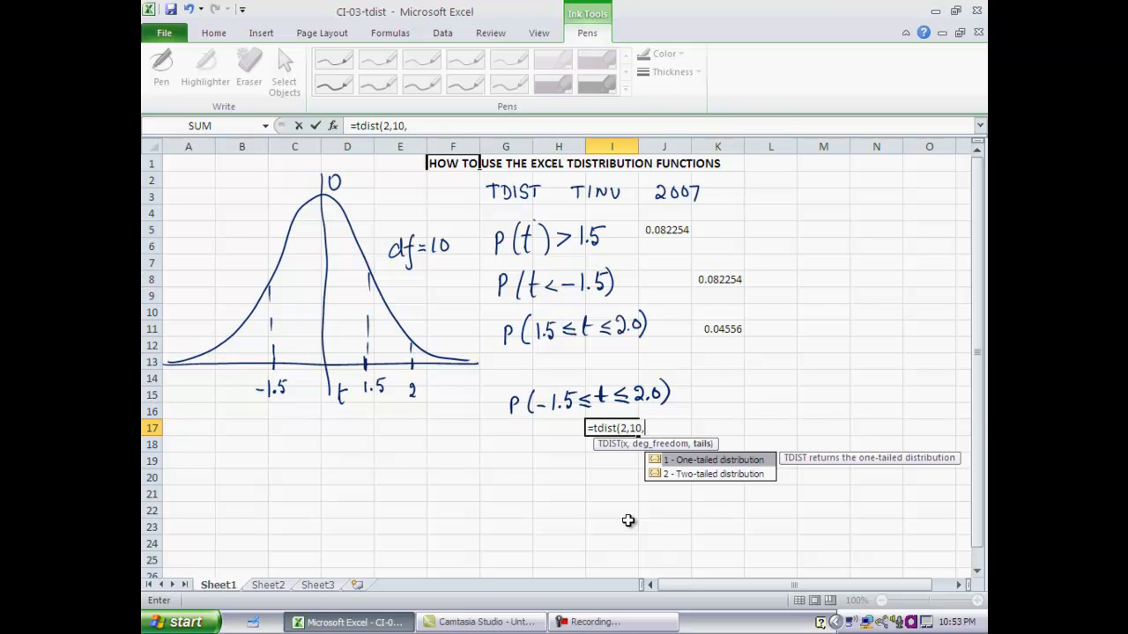
{"action": "type", "text": "1)"}
{"action": "key", "text": "Return"}
- Calculate the tail area below t = -1.5 in cell J17 with the formula =tdist(1.5,10,1)
{"action": "key", "text": "Up"}
{"action": "key", "text": "Right"}
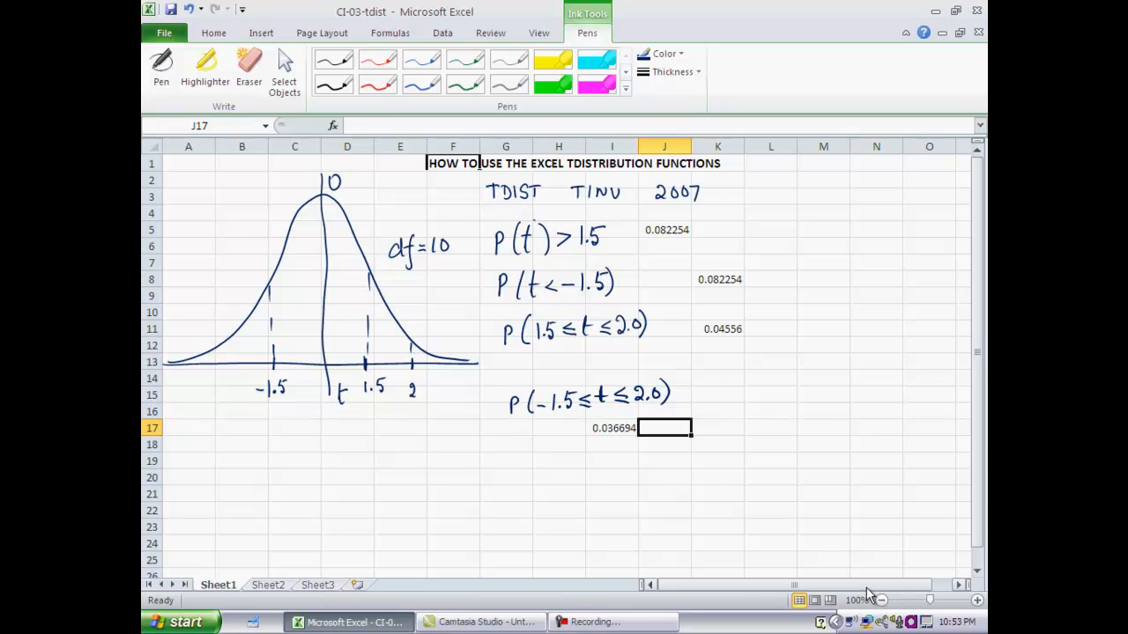
{"action": "type", "text": "=t"}
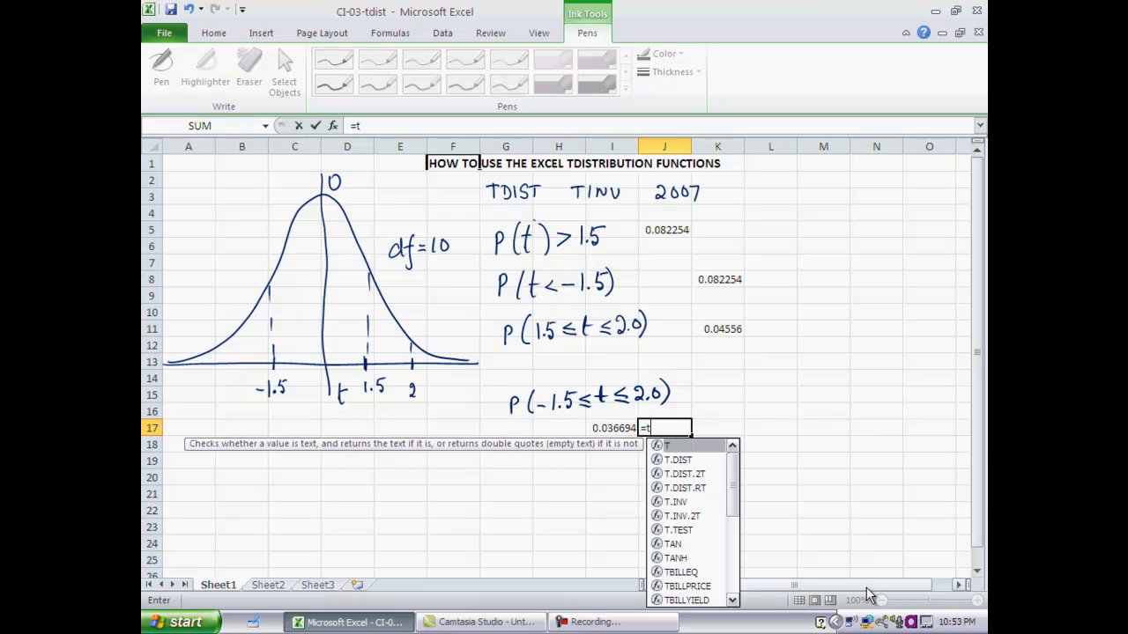
{"action": "type", "text": "dist(1"}
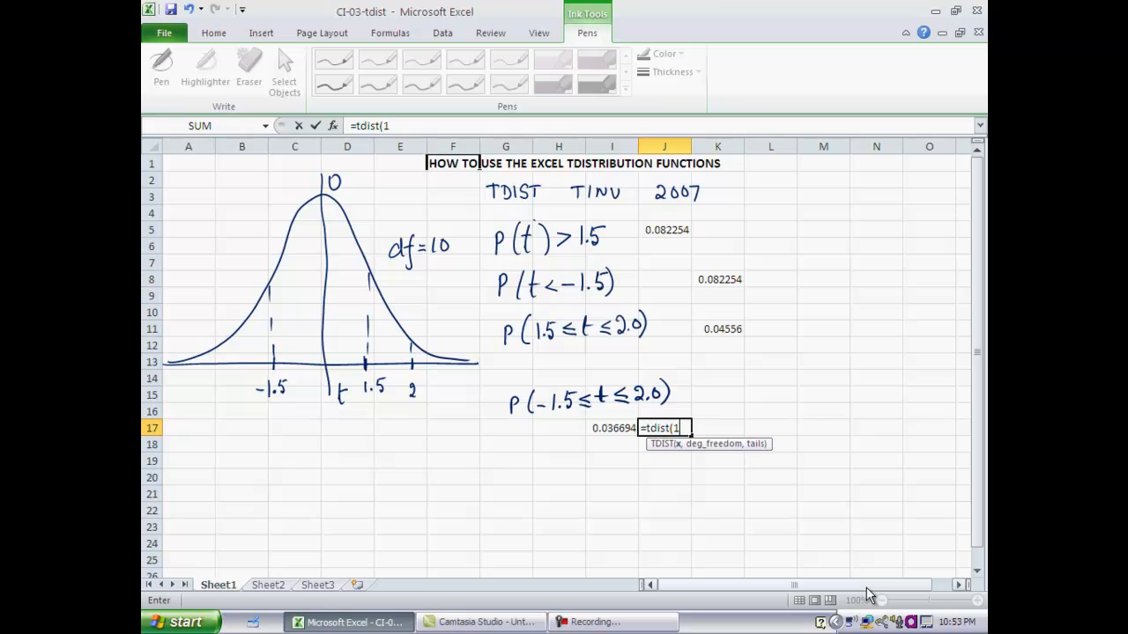
{"action": "type", "text": ".5,10,1)"}
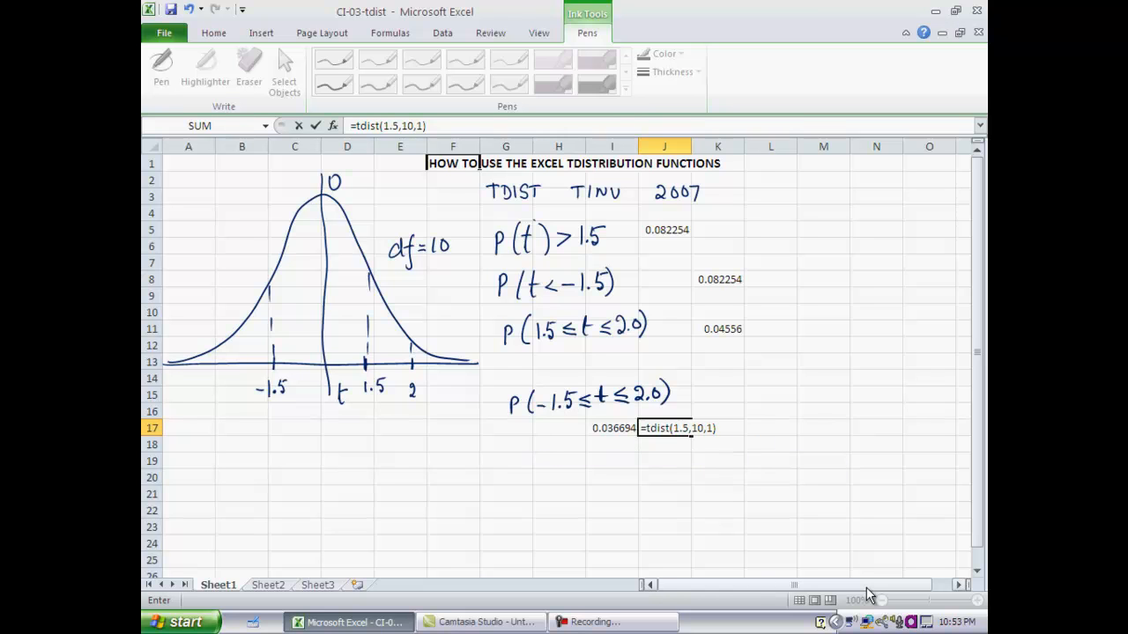
{"action": "key", "text": "Return"}
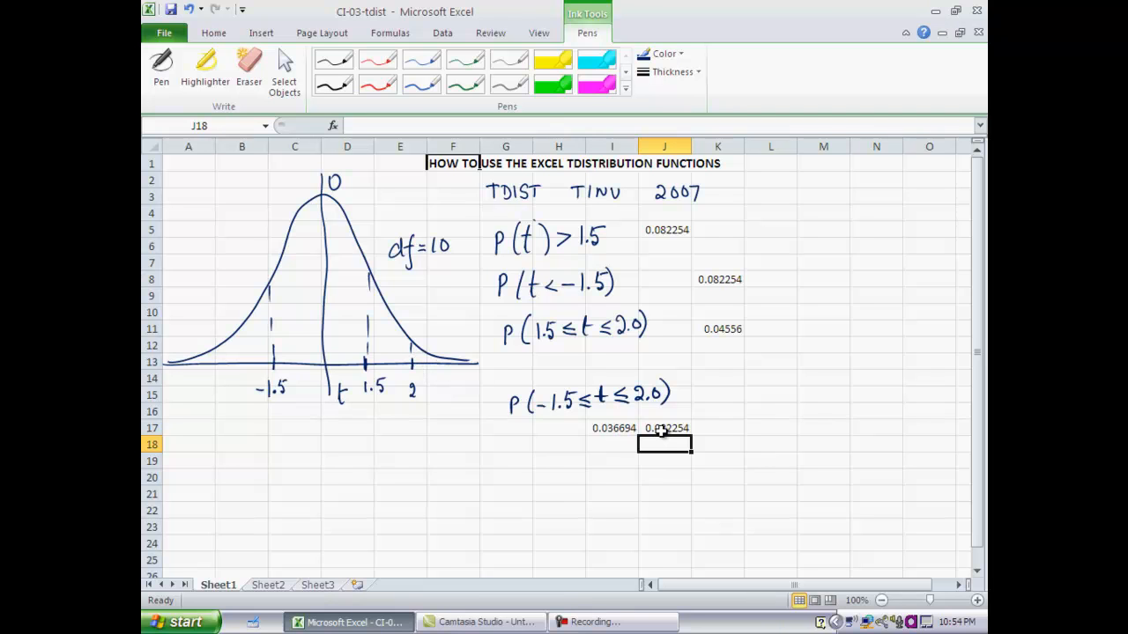
- Add the two tail areas in cell K17 with the formula =I17+J17
{"action": "left_click", "coordinate": [218, 362]}
{"action": "left_click", "coordinate": [252, 414]}
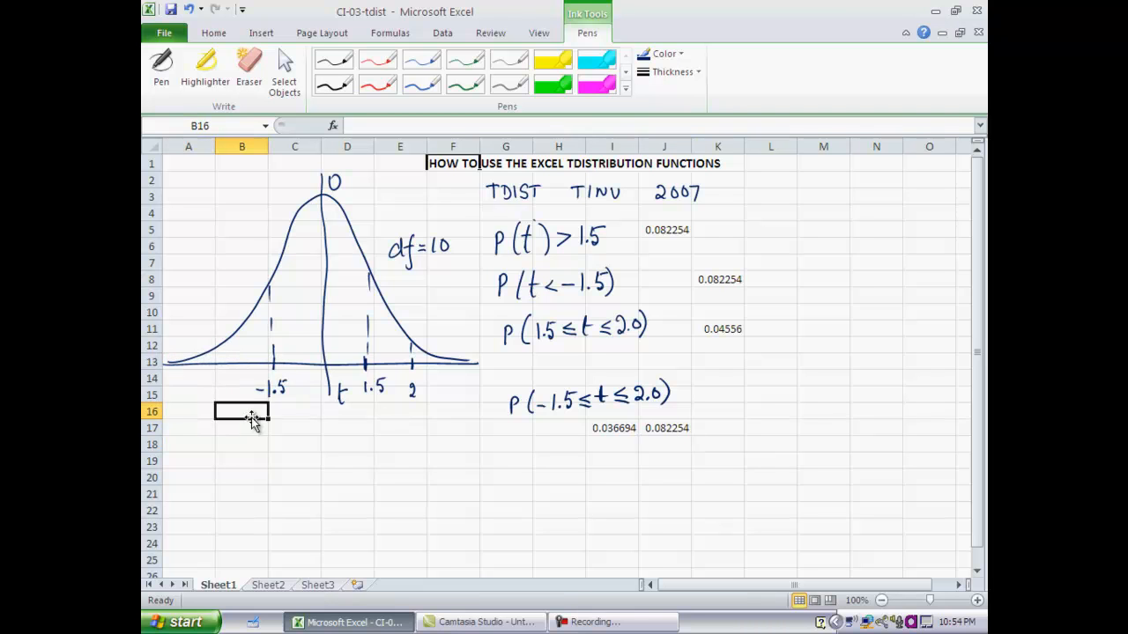
{"action": "left_click", "coordinate": [730, 426]}
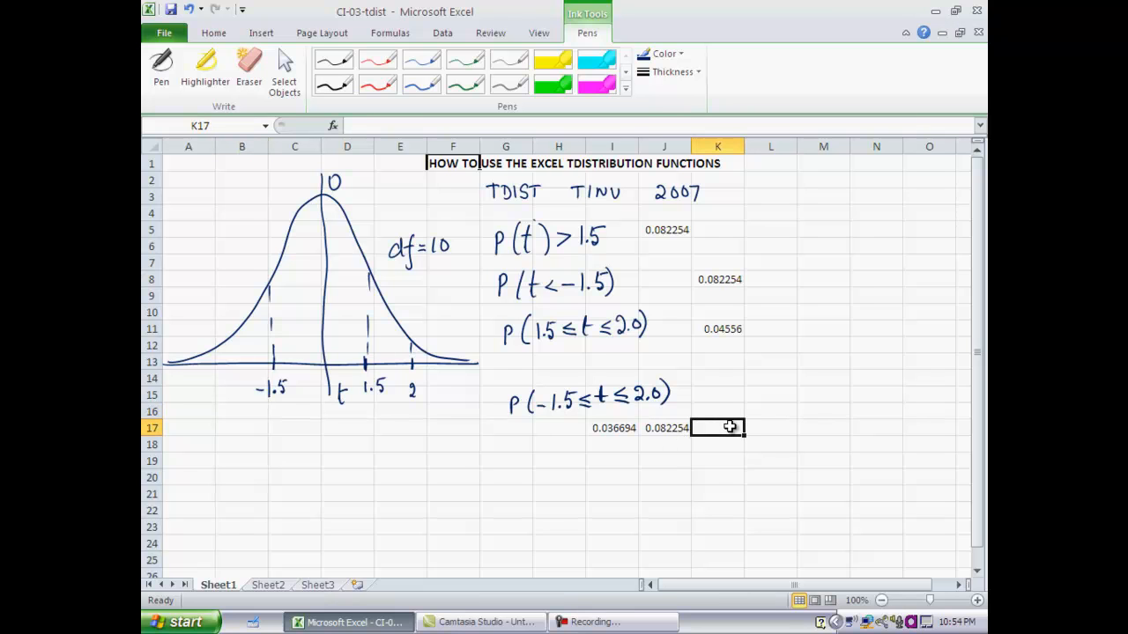
{"action": "type", "text": "="}
{"action": "left_click", "coordinate": [616, 429]}
{"action": "type", "text": "+"}
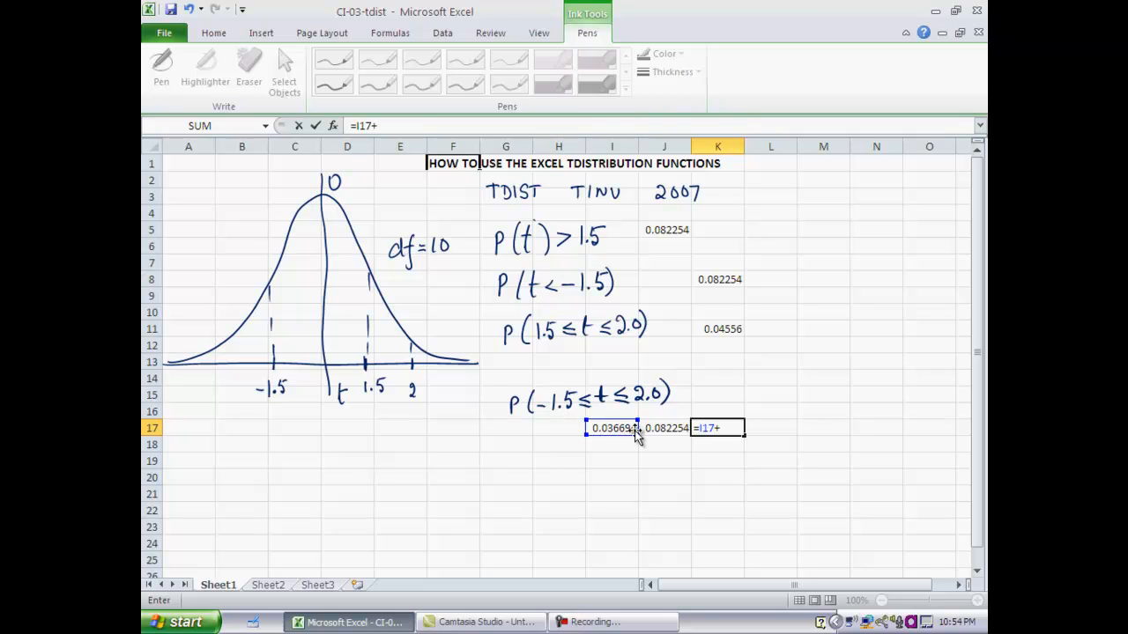
{"action": "left_click", "coordinate": [660, 430]}
{"action": "key", "text": "Return"}
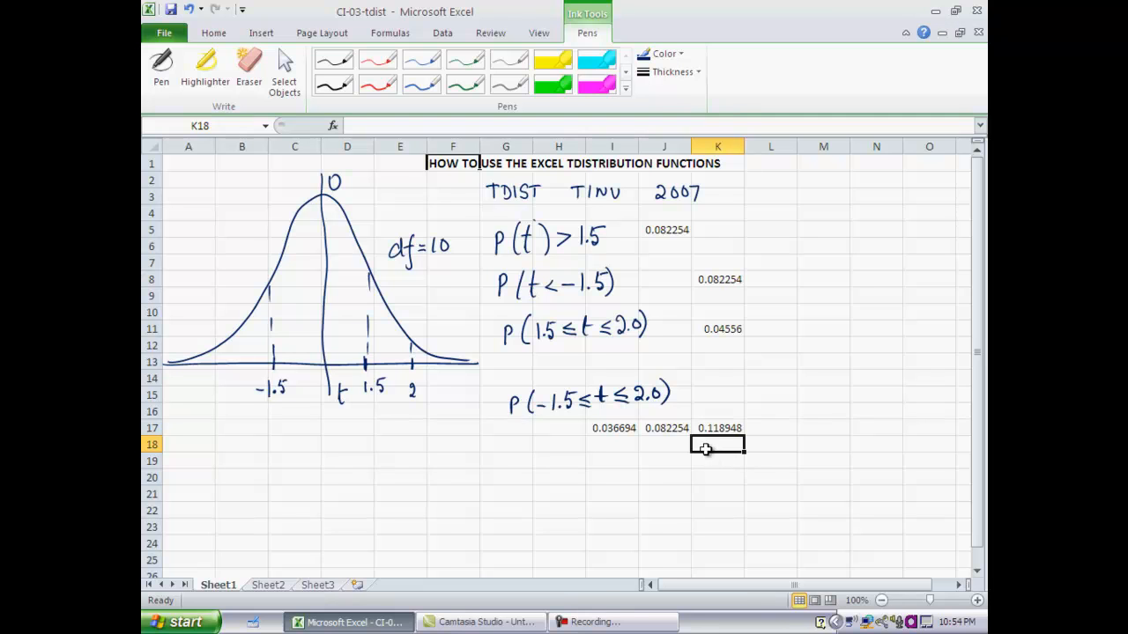
- Calculate P(-1.5≤t≤2.0) in cell K18 by subtracting the combined tail area from one with =1-K17
{"action": "type", "text": "=1-"}
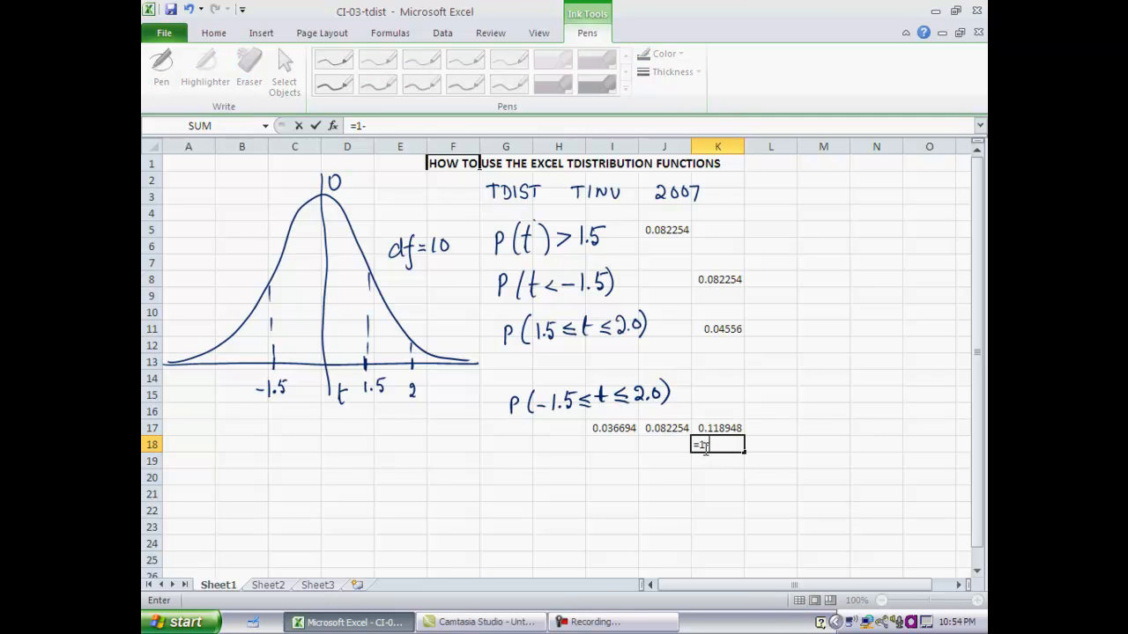
{"action": "left_click", "coordinate": [723, 430]}
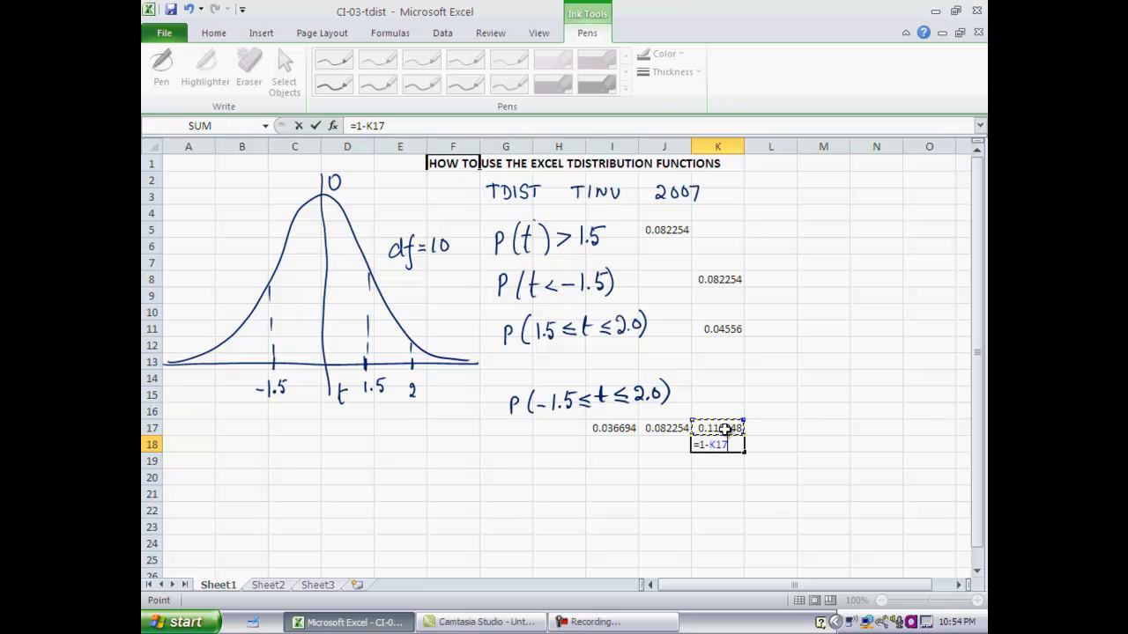
{"action": "key", "text": "Return"}
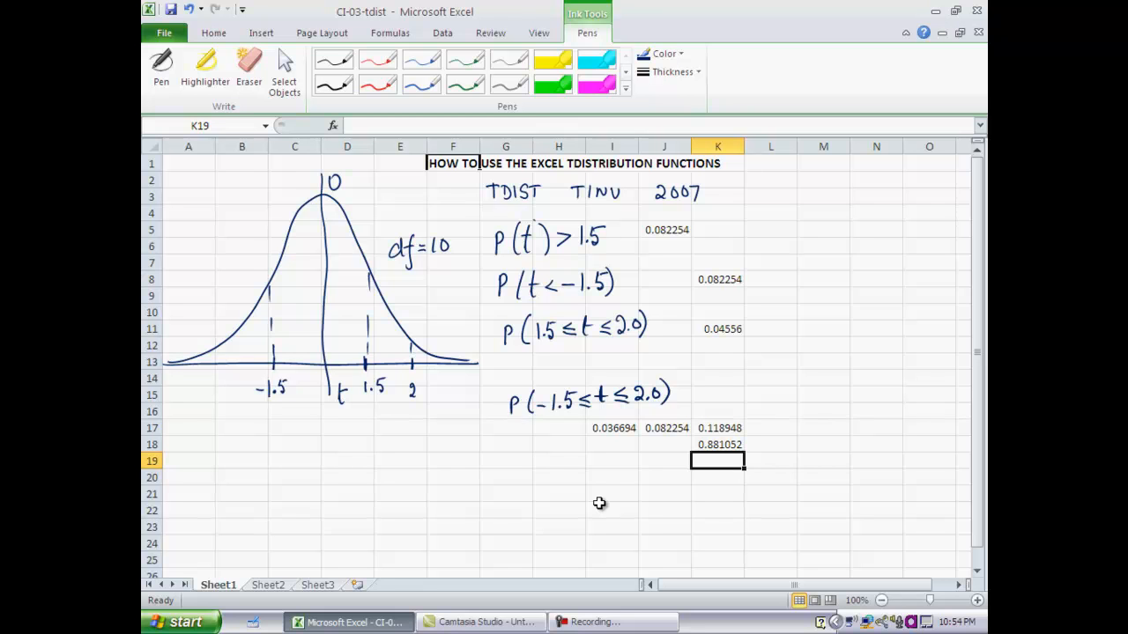
- On Sheet2, try to find t for a right-tail area of .15 in cell I5 with the formula =tinv(.310)
{"action": "left_click", "coordinate": [283, 585]}
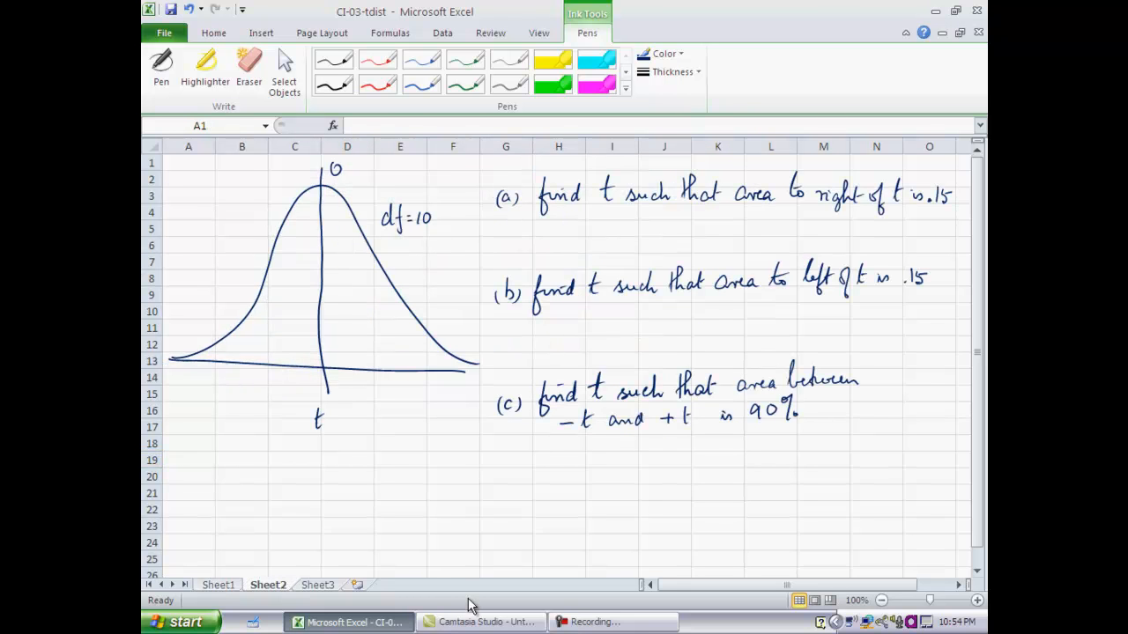
{"action": "left_click", "coordinate": [615, 230]}
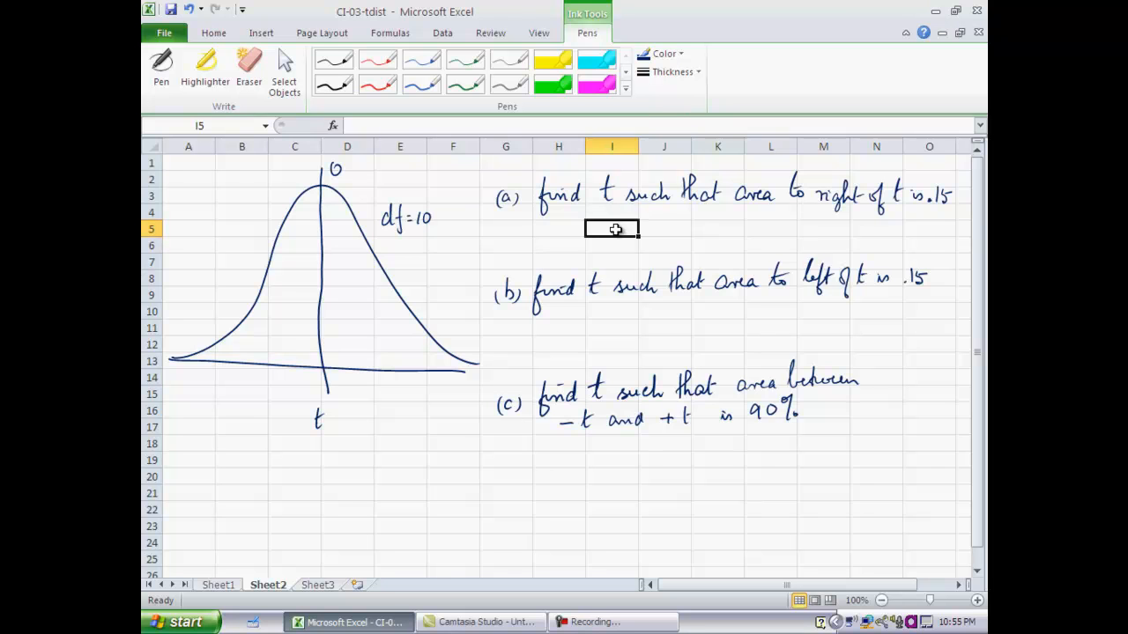
{"action": "type", "text": "="}
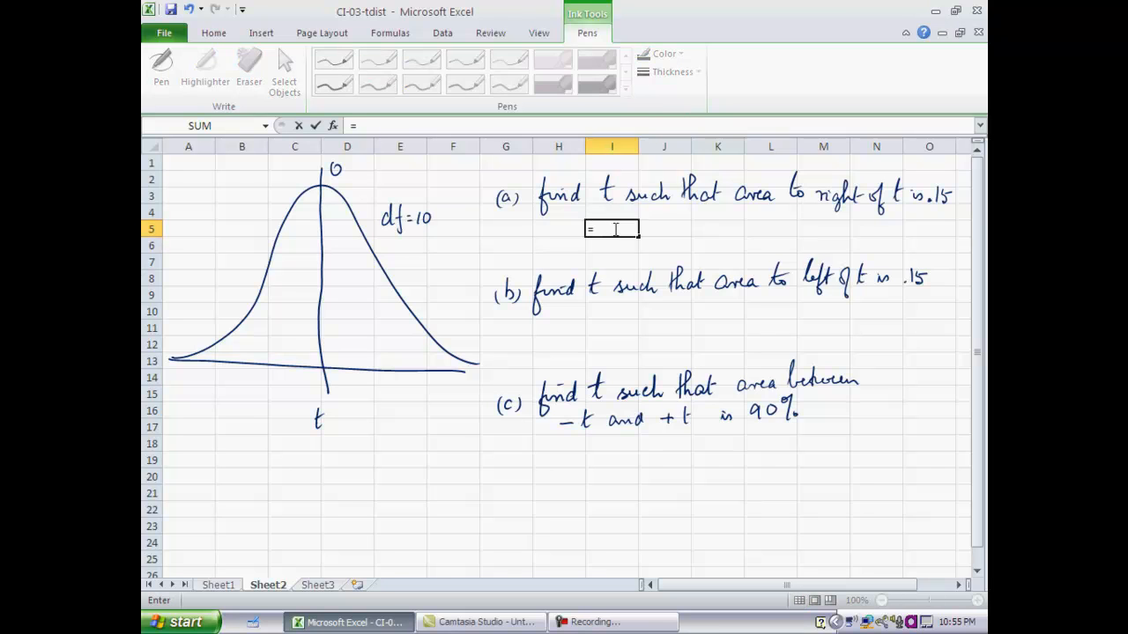
{"action": "type", "text": "tinv("}
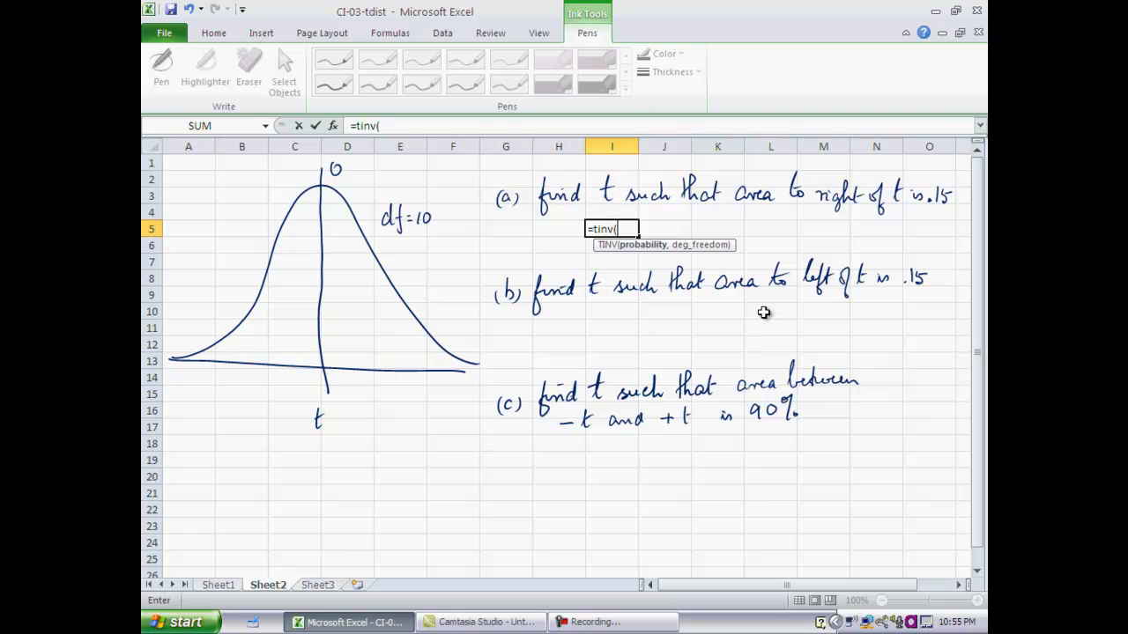
{"action": "type", "text": "310)"}
{"action": "key", "text": "Return"}
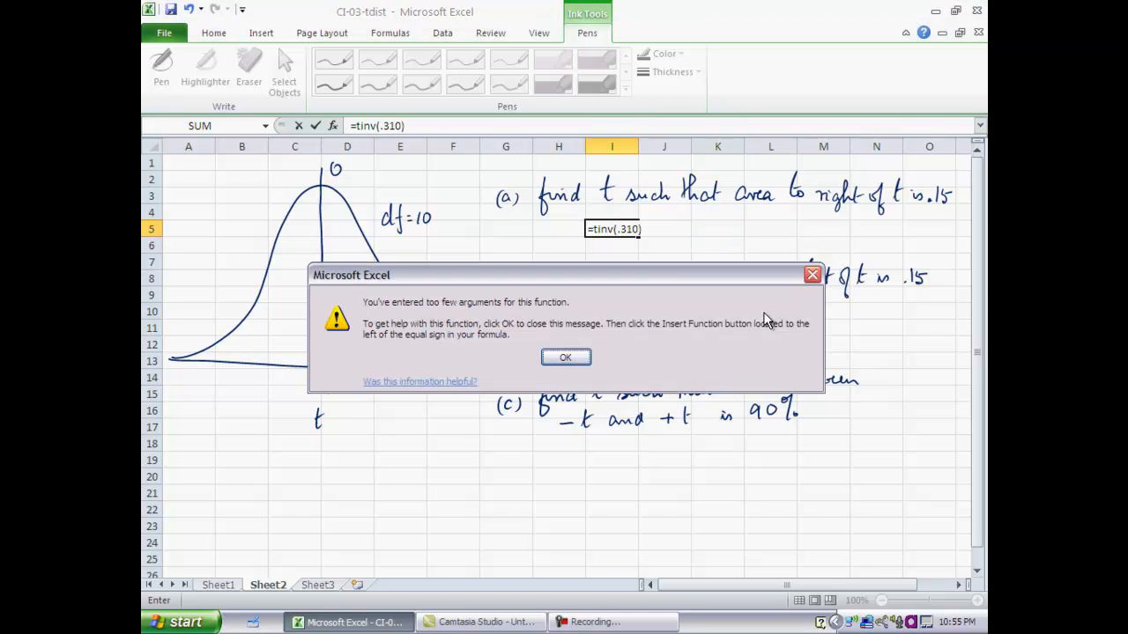
- Dismiss the error message and correct the formula in cell I5 to =tinv(.3,10), separating the probability from the degrees of freedom
{"action": "left_click", "coordinate": [580, 354]}
{"action": "left_click", "coordinate": [626, 229]}
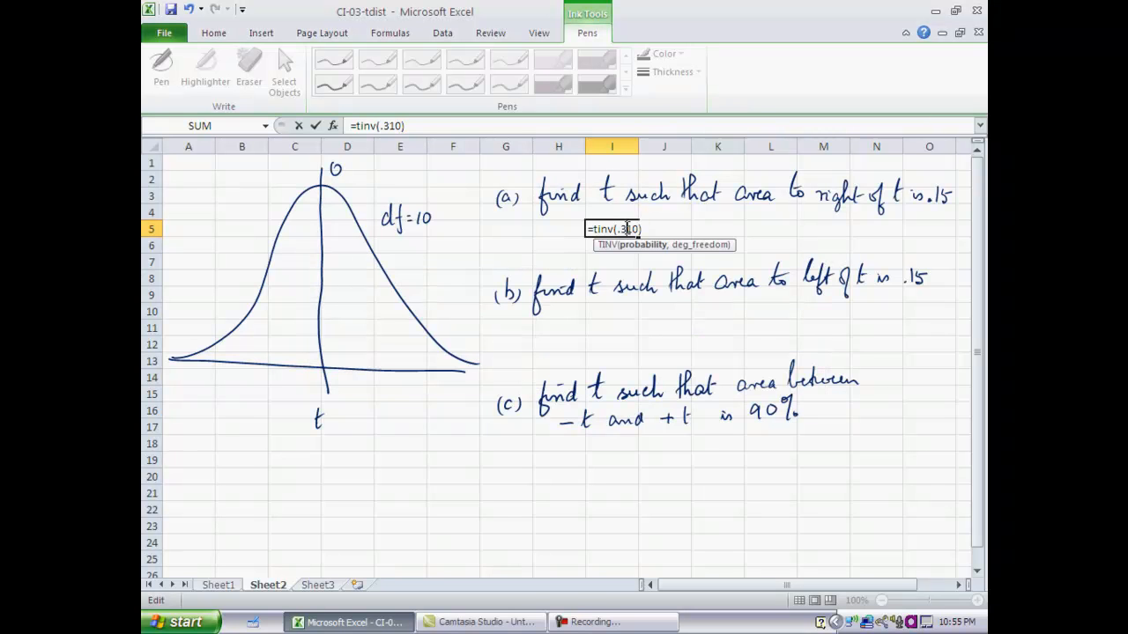
{"action": "type", "text": ","}
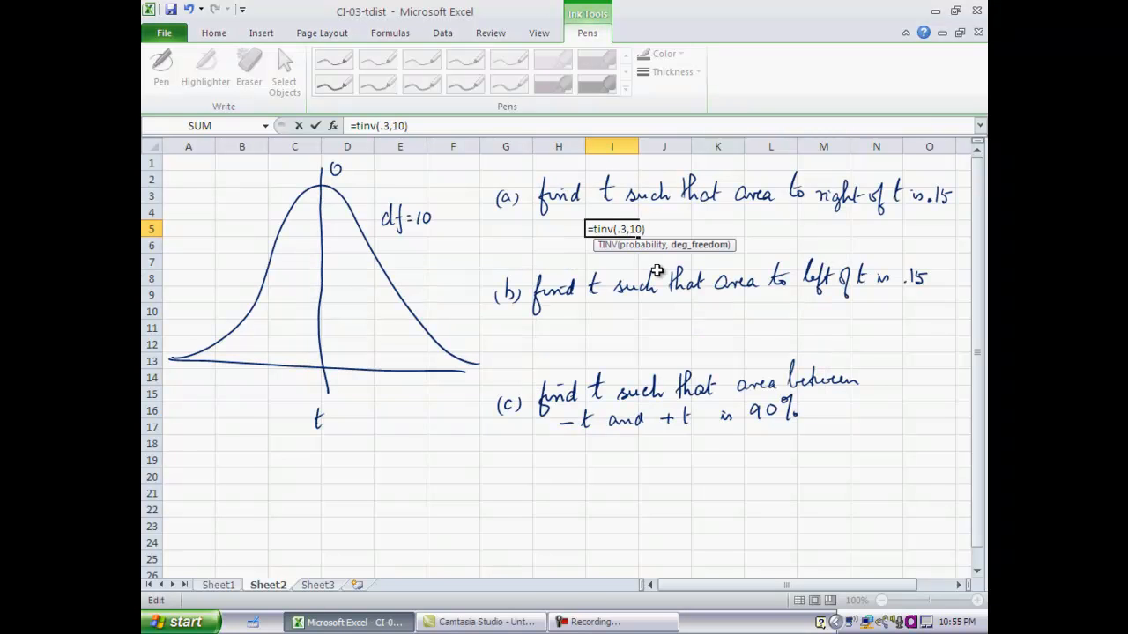
{"action": "key", "text": "Return"}
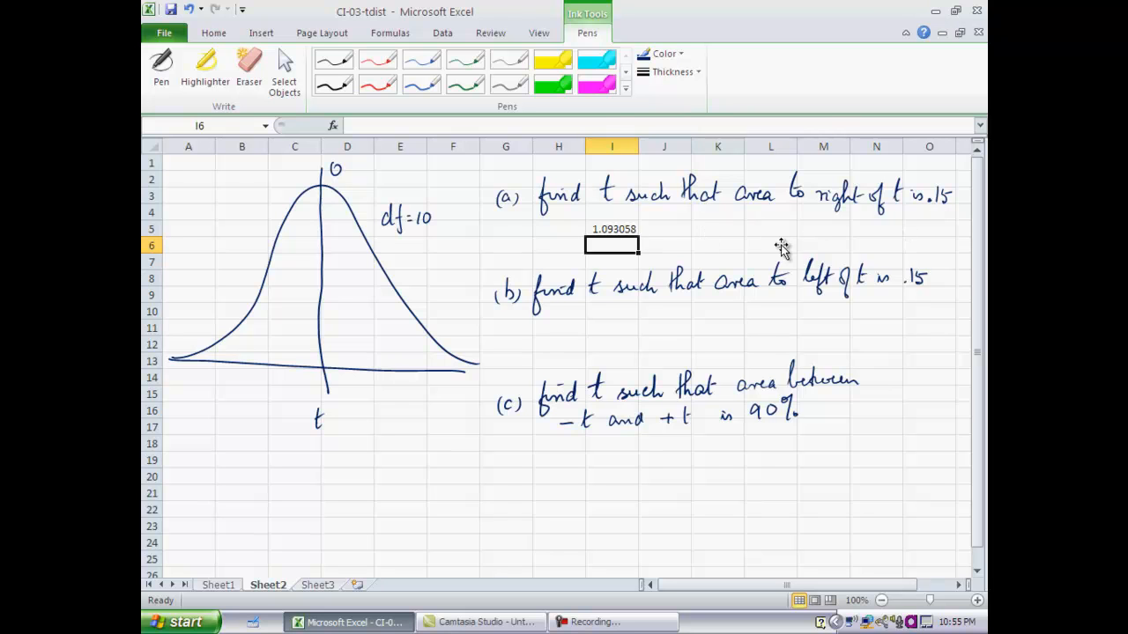
{"action": "left_click", "coordinate": [614, 230]}
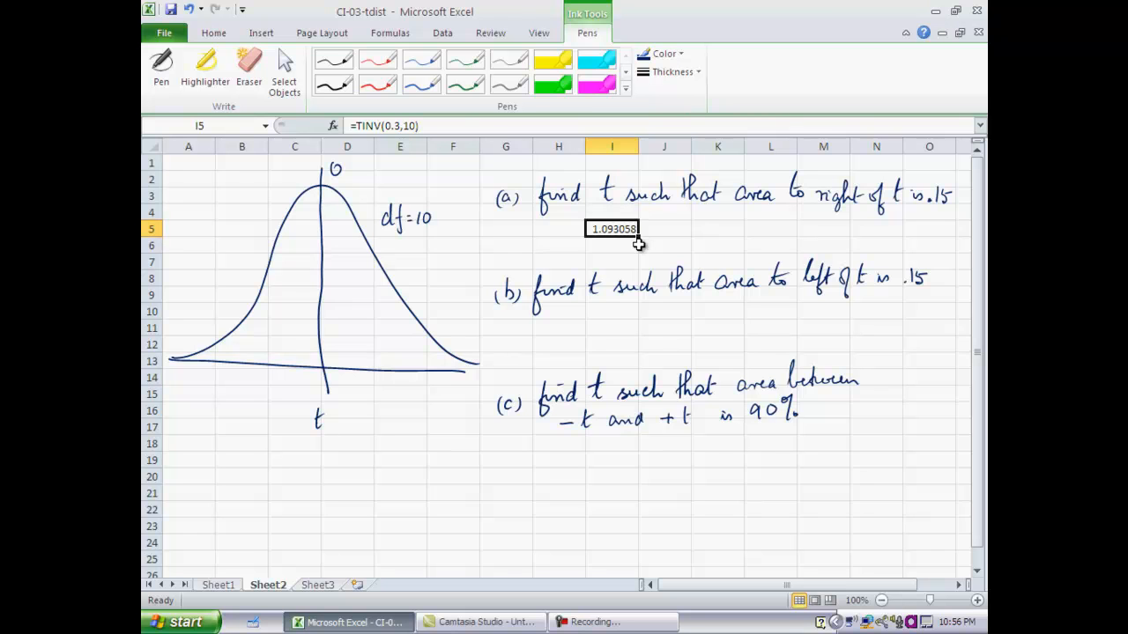
- Calculate the t magnitude for a left-tail area of .15 in cell I11 with the formula =tinv(.3,10)
{"action": "left_click", "coordinate": [627, 326]}
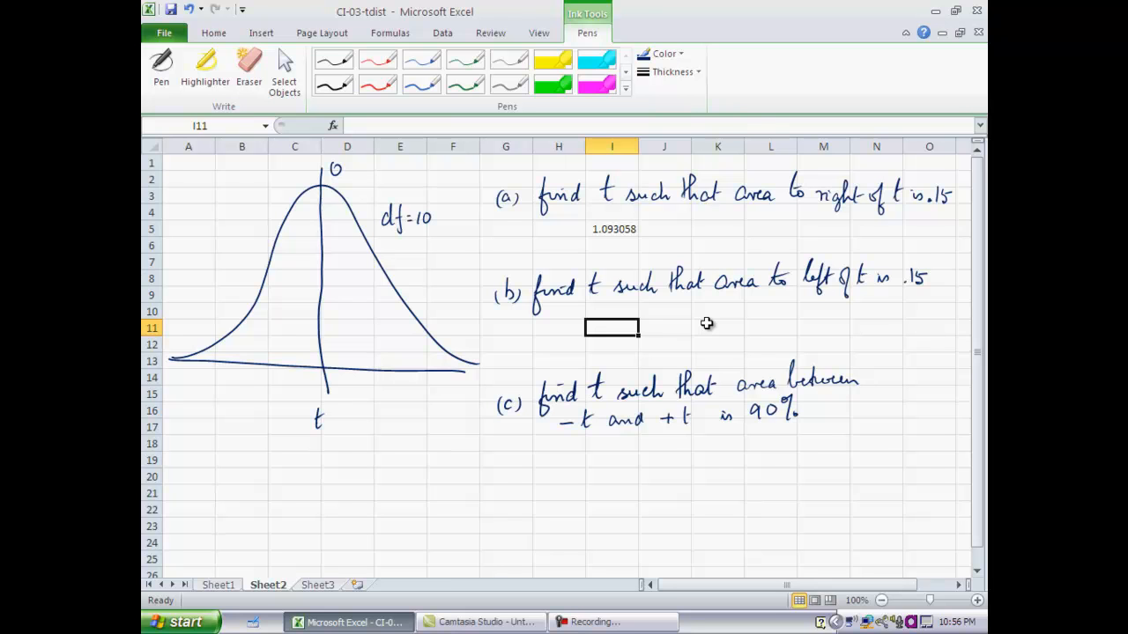
{"action": "type", "text": "="}
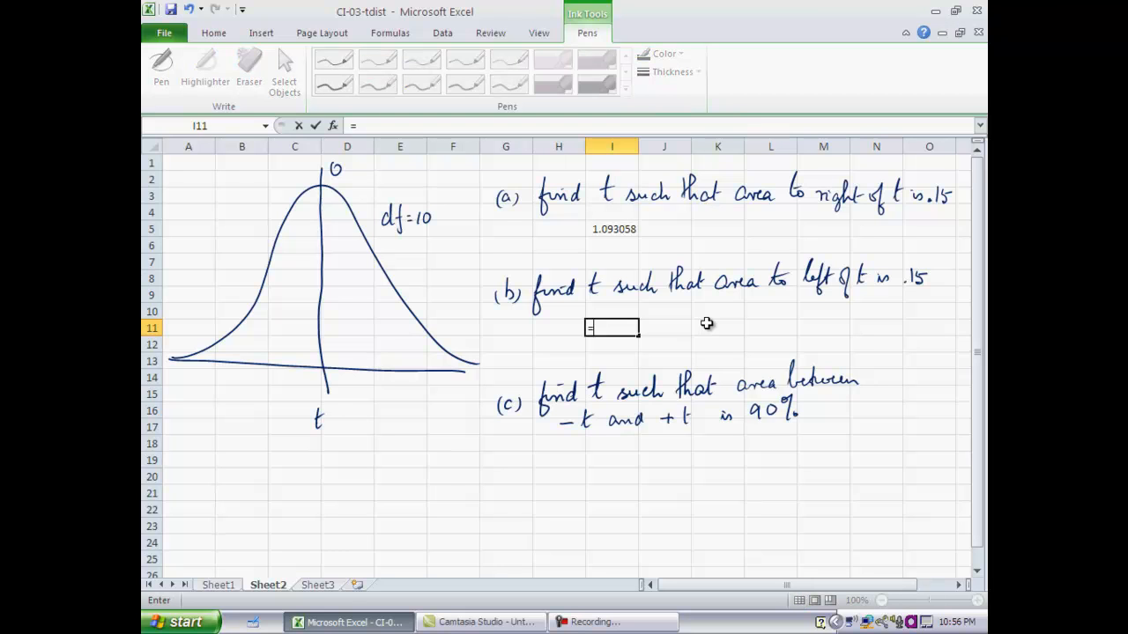
{"action": "type", "text": "tinv("}
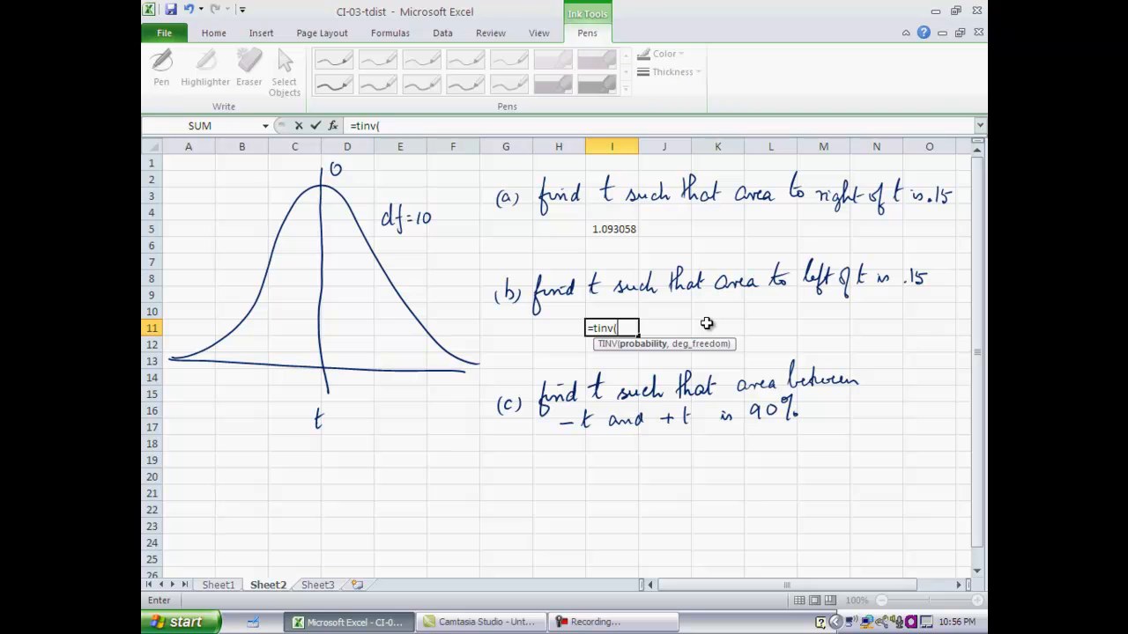
{"action": "type", "text": ".3,10)"}
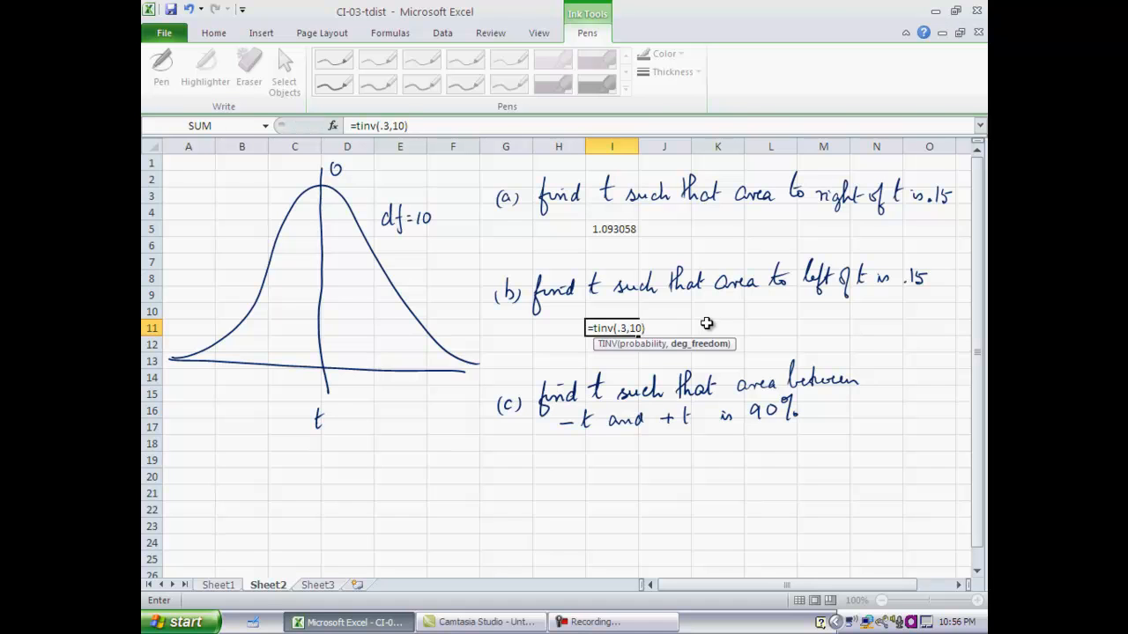
{"action": "key", "text": "Return"}
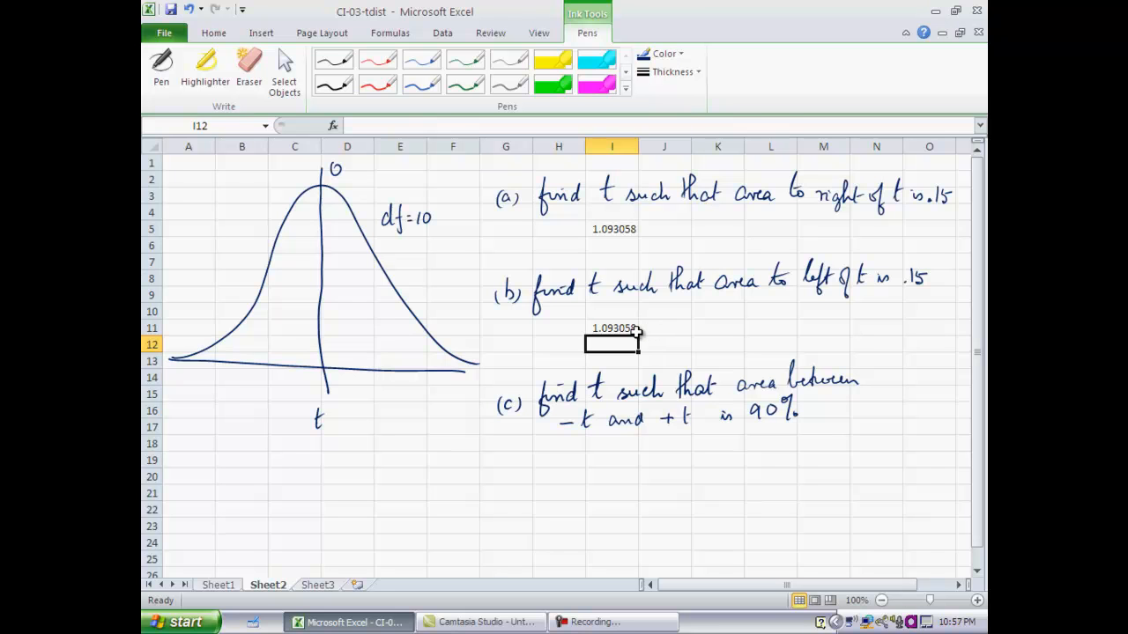
- Enter the negative left-tail t value -1.093 in cell J11, beside the TINV result for part (b)
{"action": "left_click", "coordinate": [668, 328]}
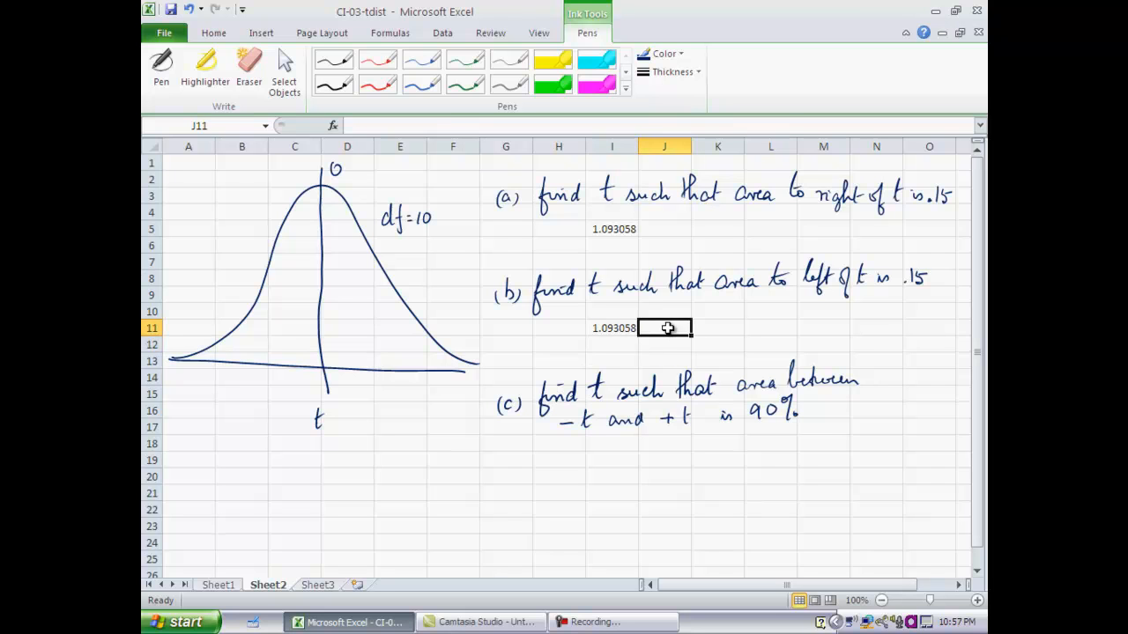
{"action": "type", "text": "-1"}
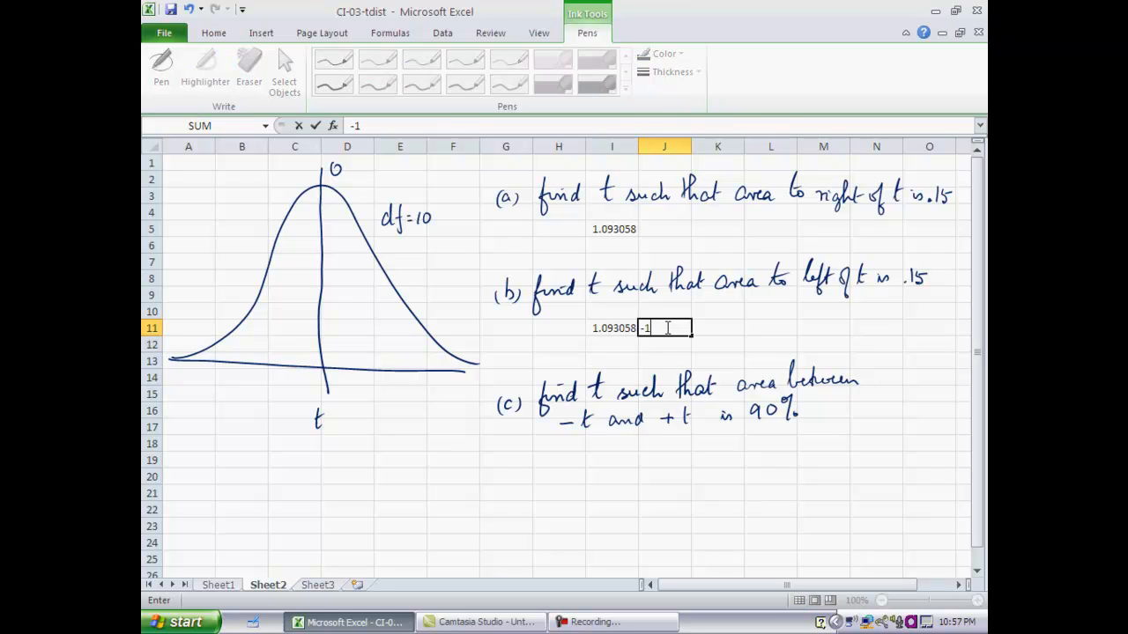
{"action": "type", "text": ".093"}
{"action": "key", "text": "Return"}
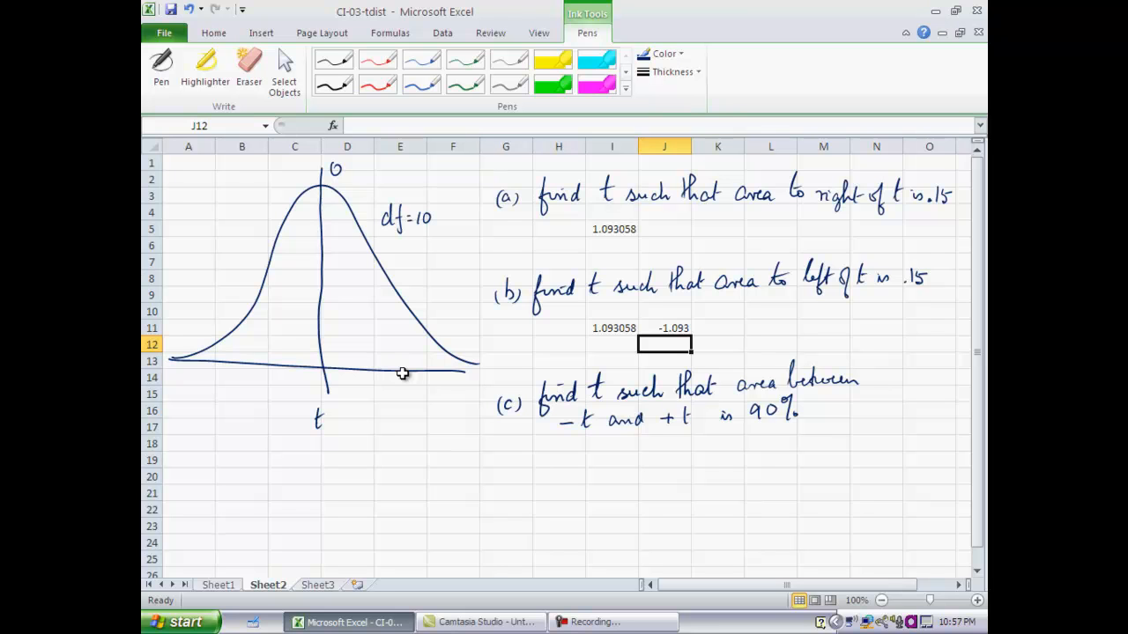
- Calculate t for a central area of 90% in cell I19 with the formula =tinv(.10,10)
{"action": "left_click", "coordinate": [613, 460]}
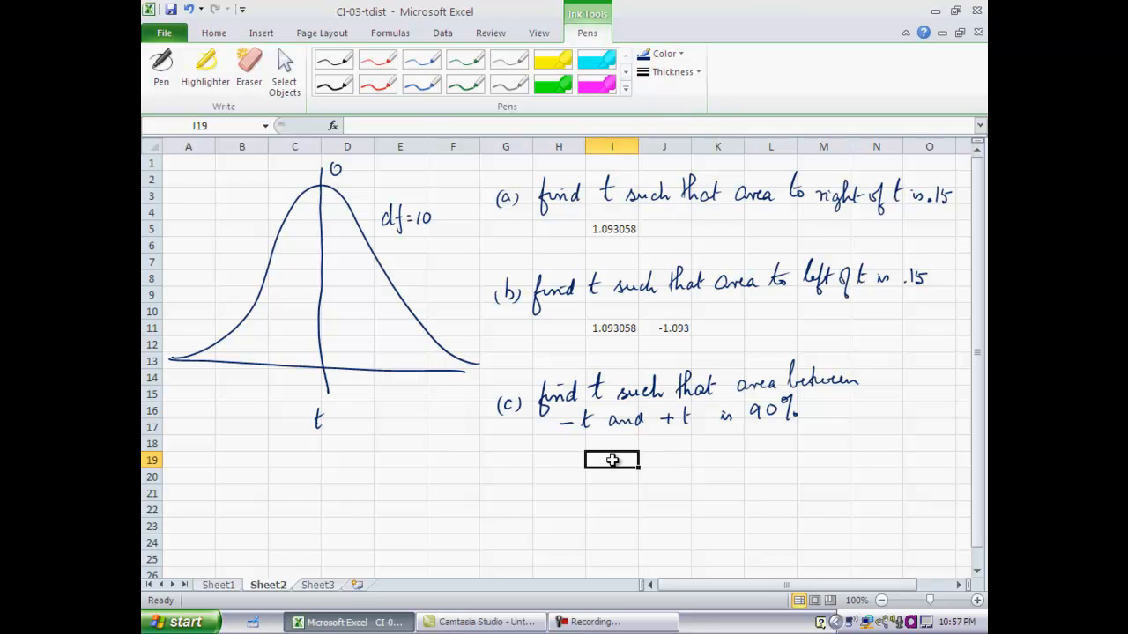
{"action": "type", "text": "="}
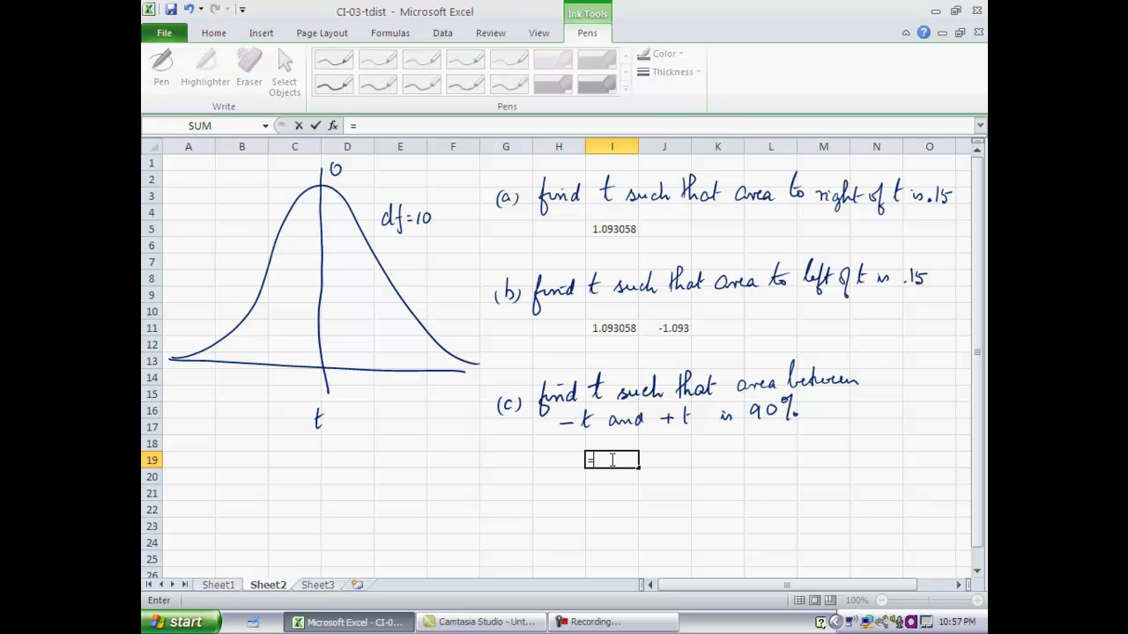
{"action": "type", "text": "tin"}
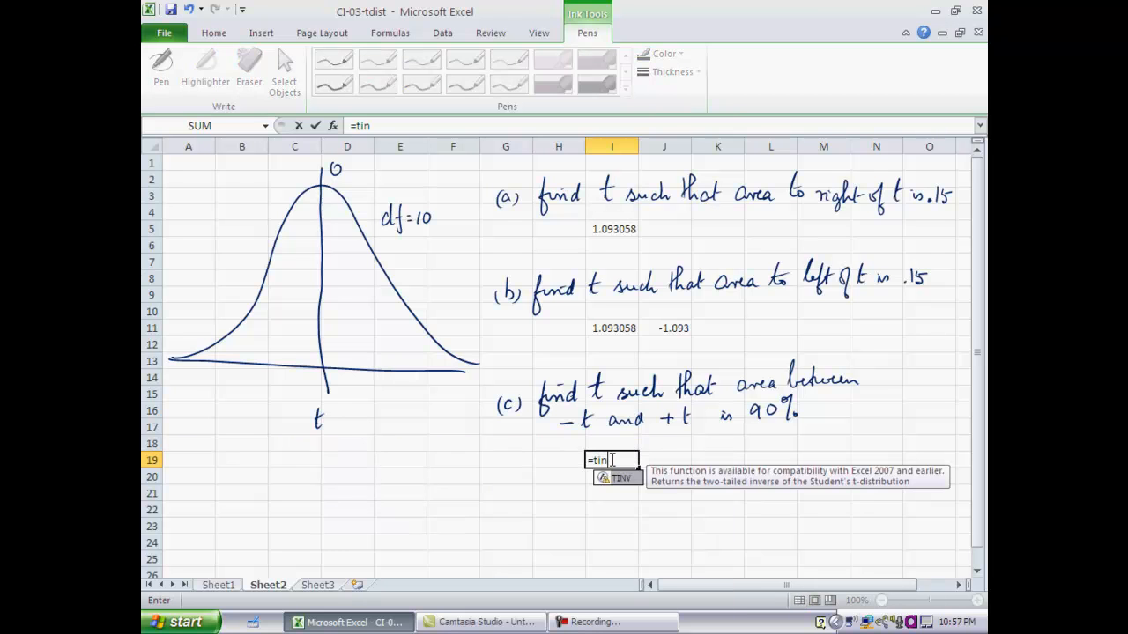
{"action": "type", "text": "v("}
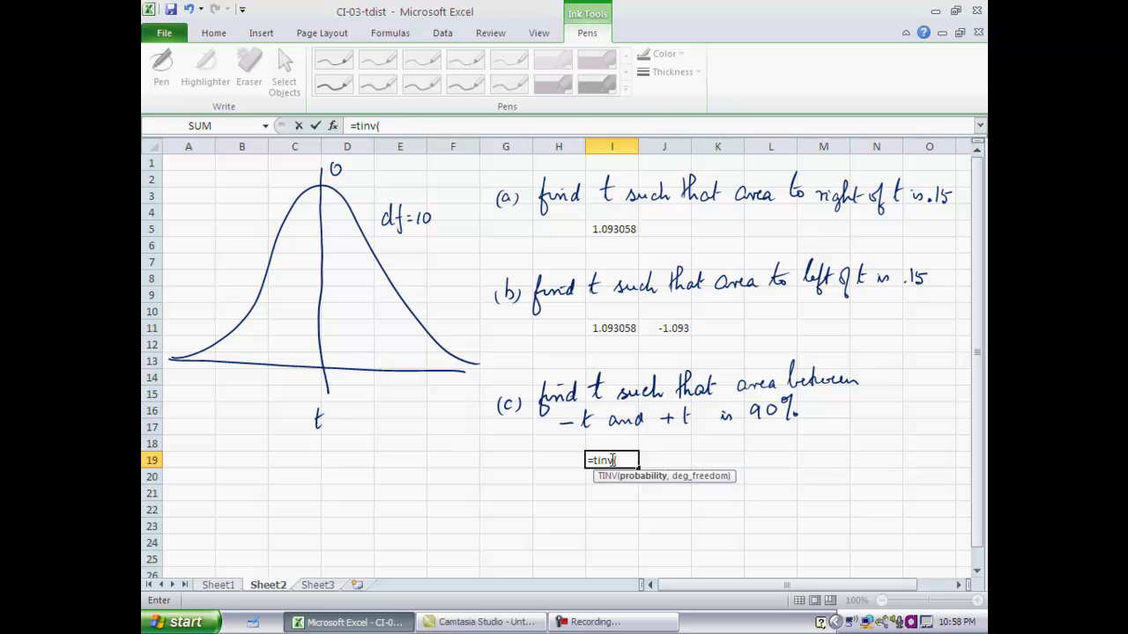
{"action": "type", "text": ".10,"}
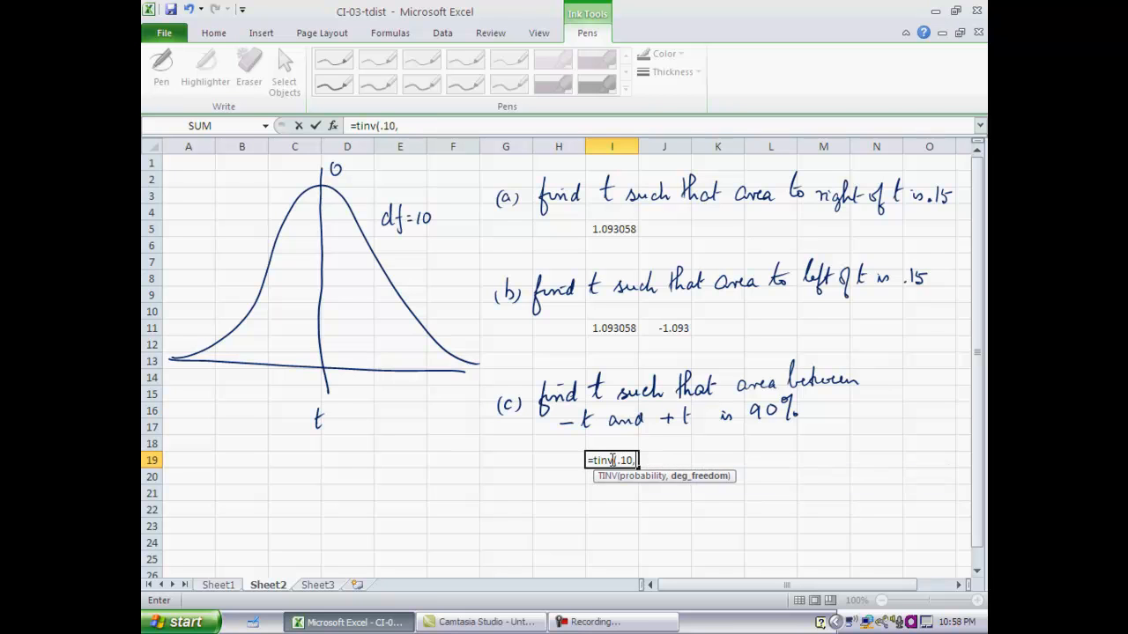
{"action": "type", "text": "10)"}
{"action": "key", "text": "Return"}
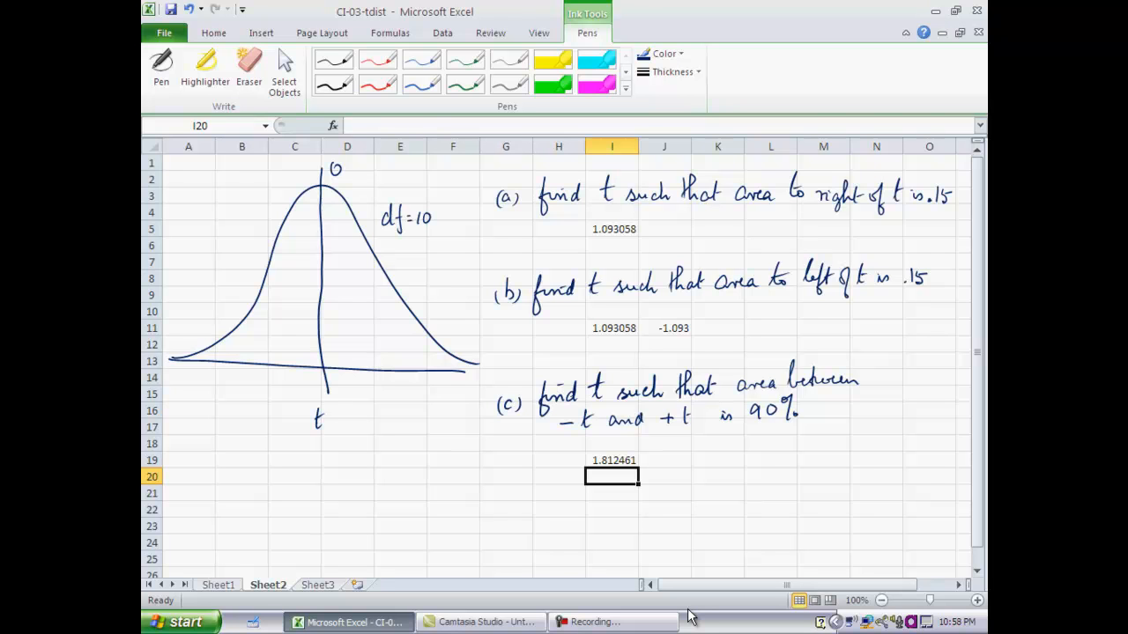
- Enter the lower and upper t limits for part (c), -1.81 in cell I20 and +1.81 in cell J20
{"action": "type", "text": "-"}
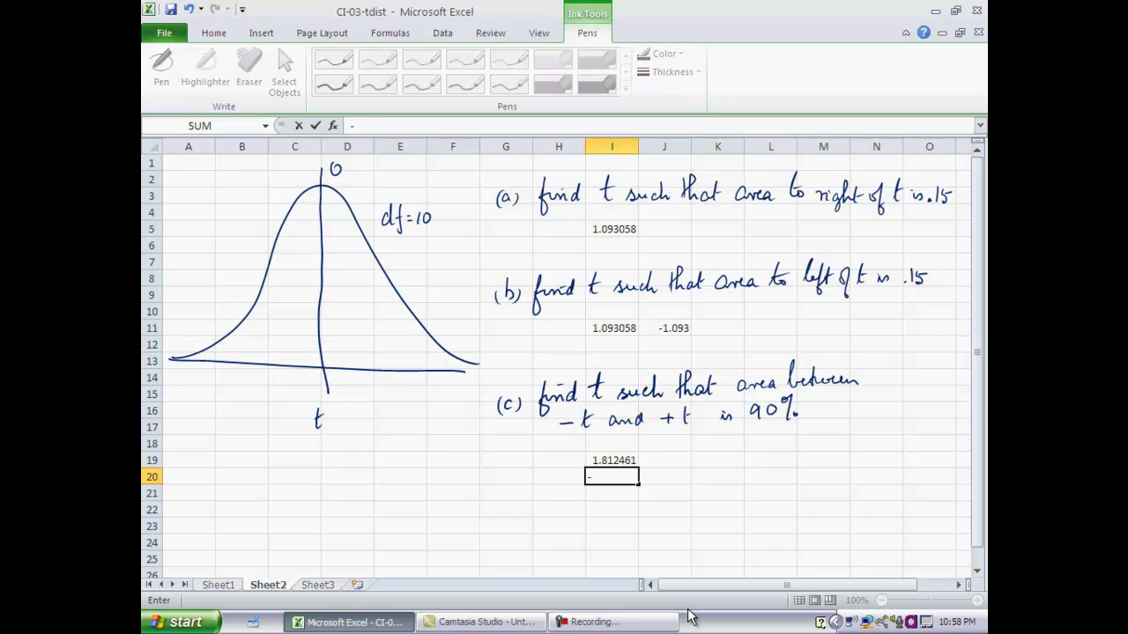
{"action": "type", "text": "1.81"}
{"action": "key", "text": "Tab"}
{"action": "type", "text": "+1.81"}
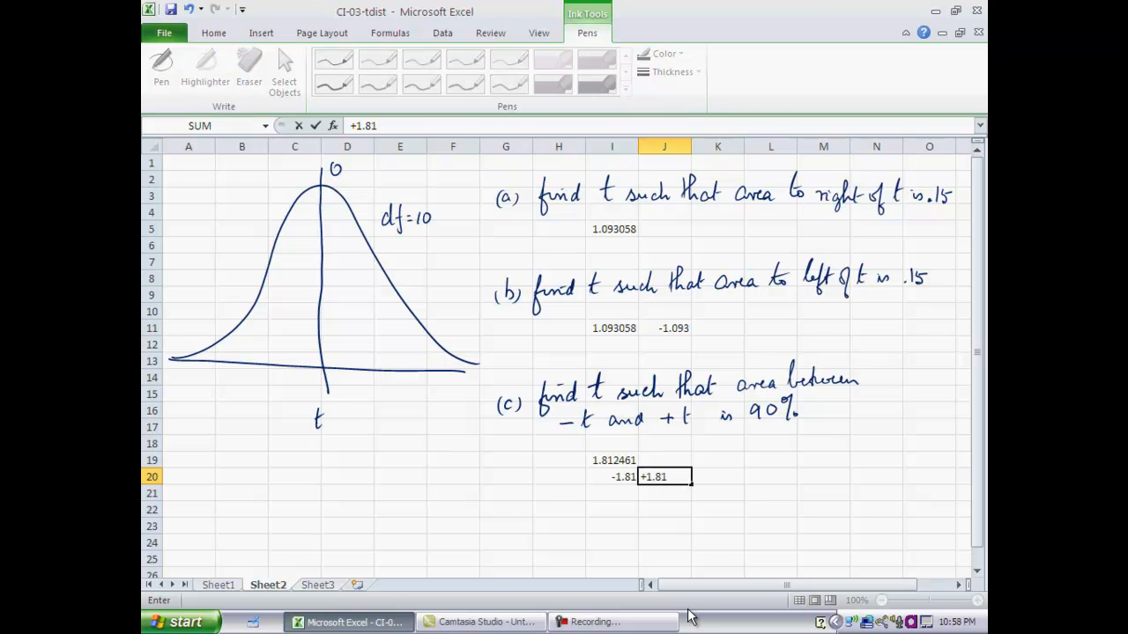
{"action": "key", "text": "Return"}
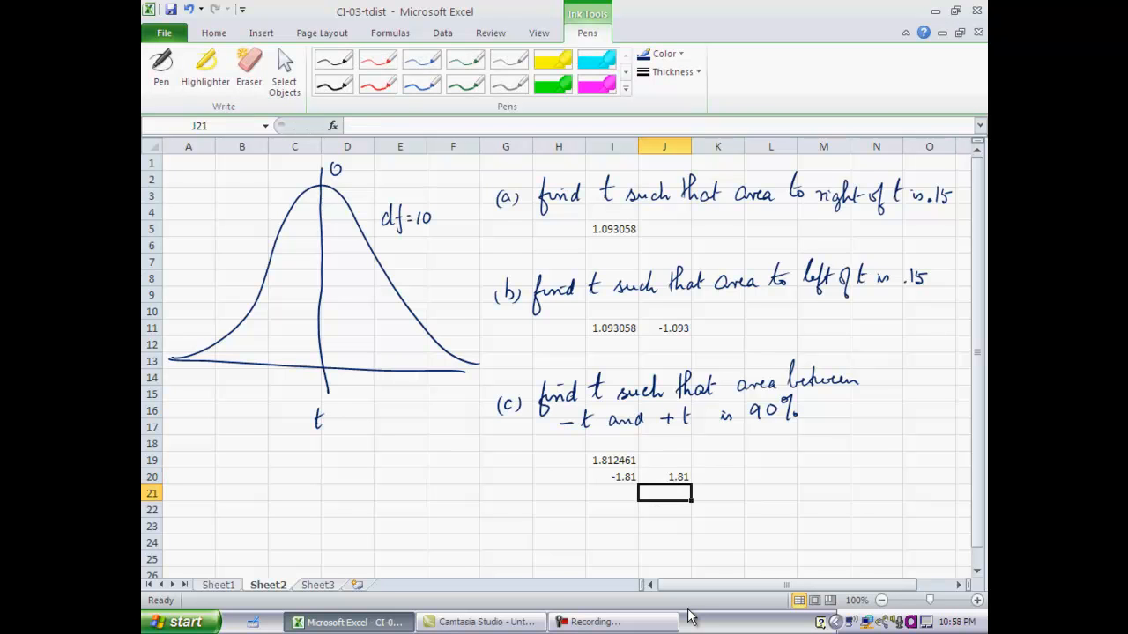